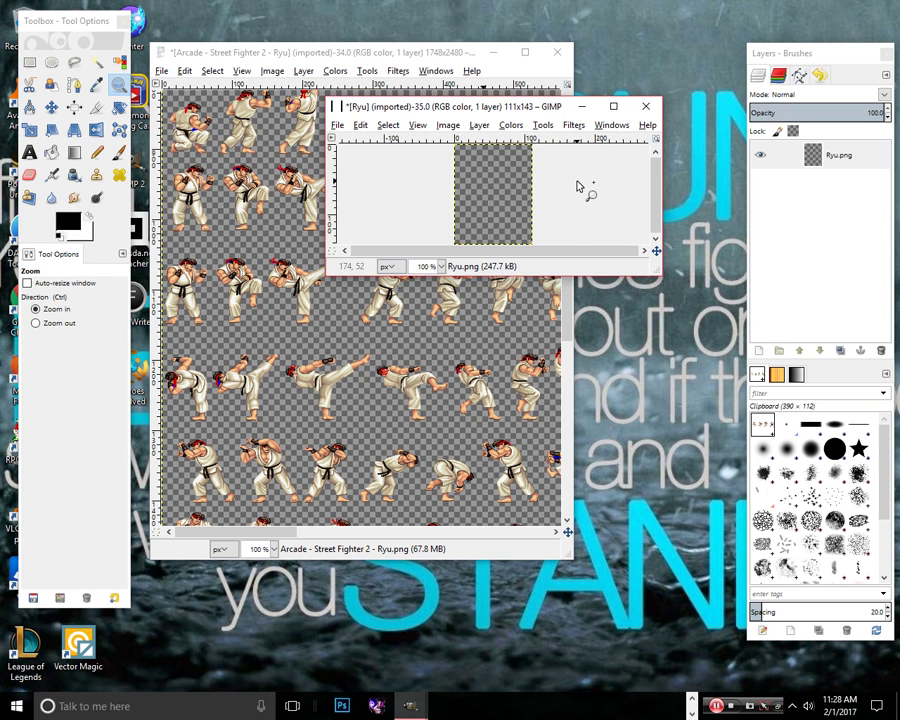
Step: Switch to the Rectangle Select tool and bring the Ryu sprite sheet window to the front
click(186, 52)
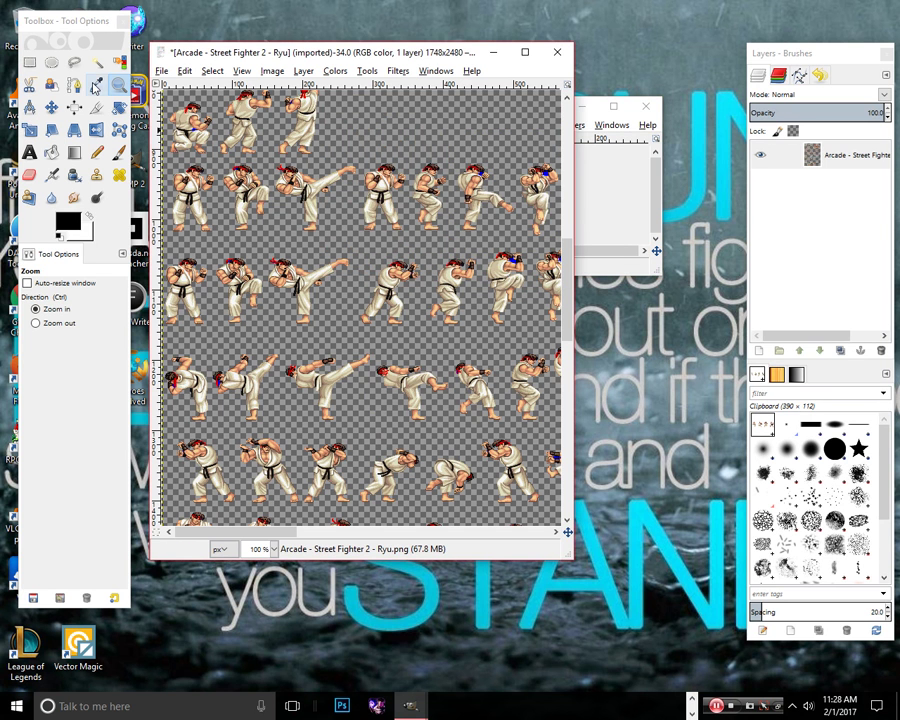
click(30, 62)
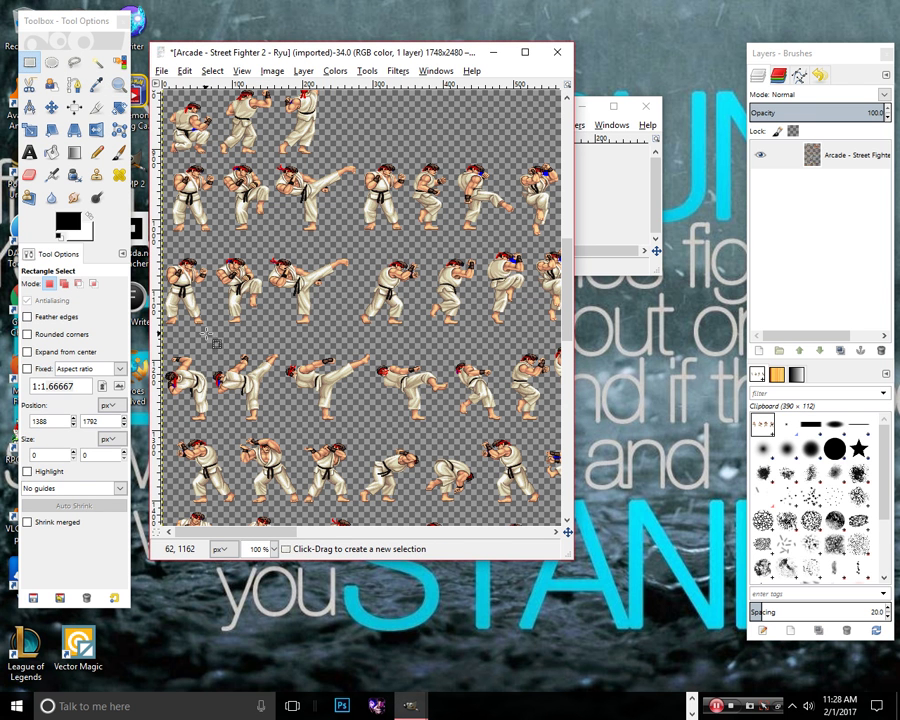
click(620, 178)
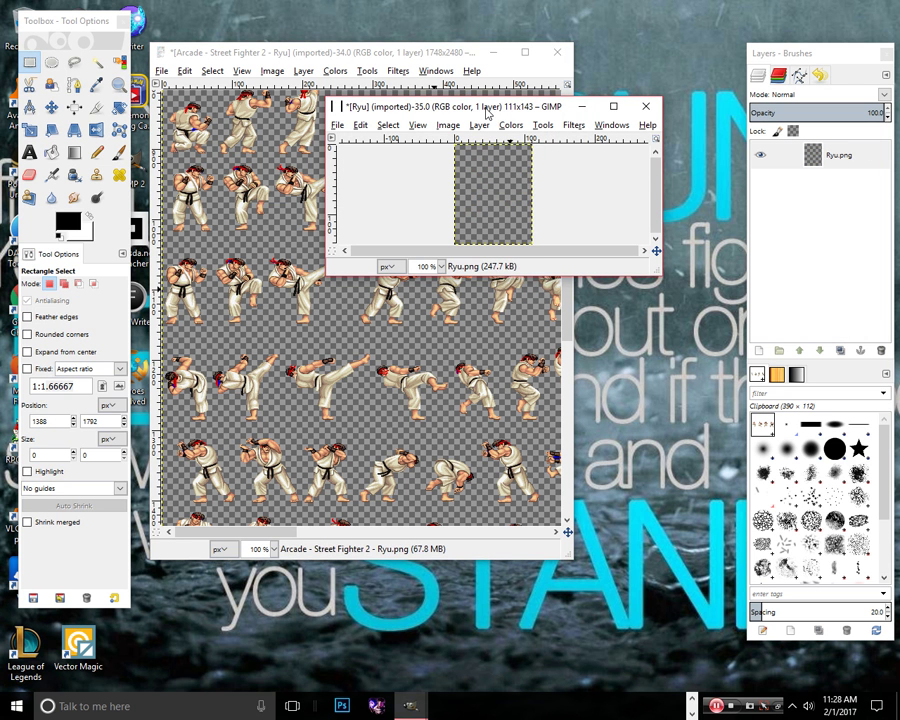
click(272, 37)
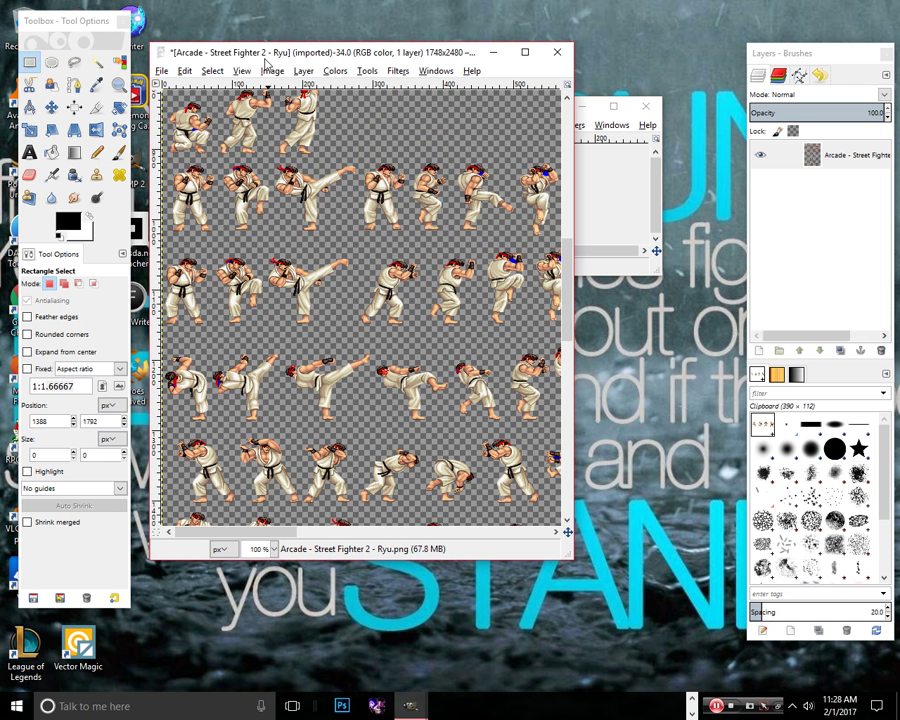
Step: Copy the first Ryu frame of the third row and paste it into the 111x143 image
drag(212, 331, 166, 254)
key(ctrl+x)
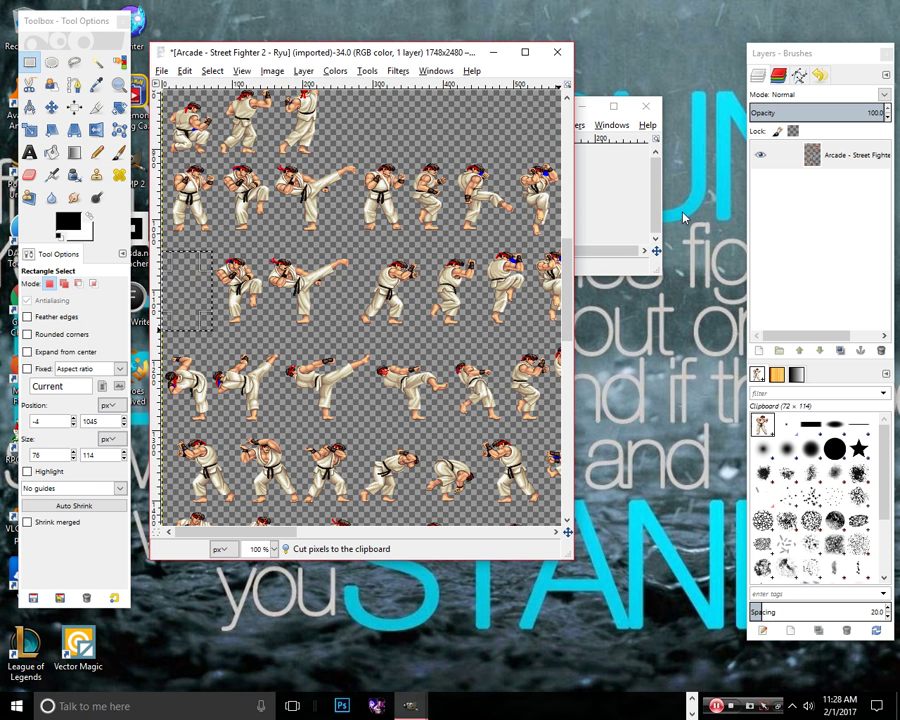
key(ctrl+c)
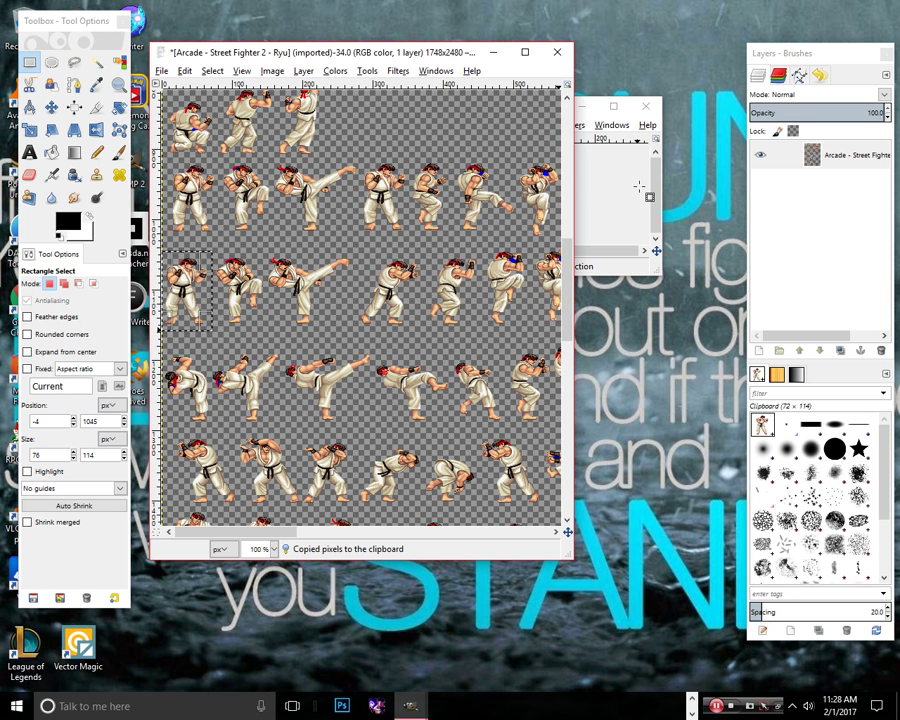
click(637, 200)
key(ctrl+v)
drag(505, 202, 512, 206)
Step: Scale the pasted frame to 100 pixels wide and anchor it
click(480, 125)
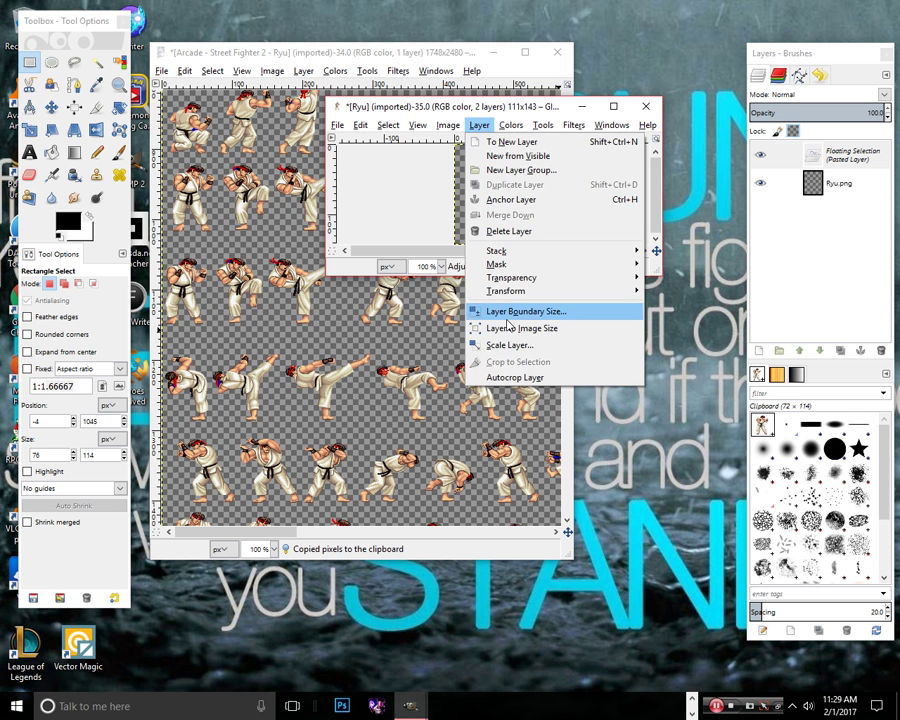
click(505, 402)
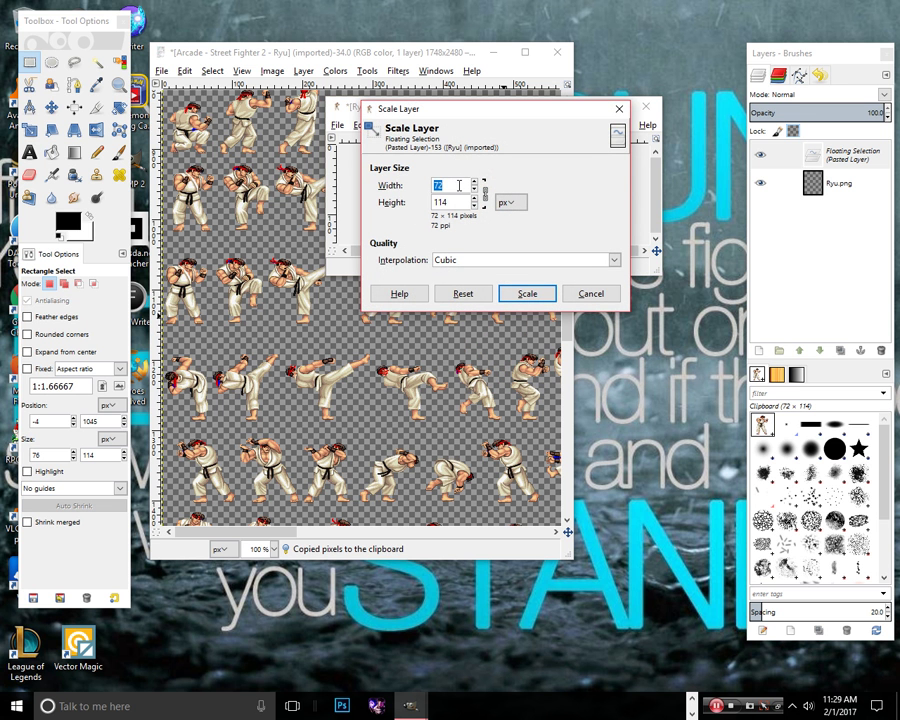
double_click(459, 204)
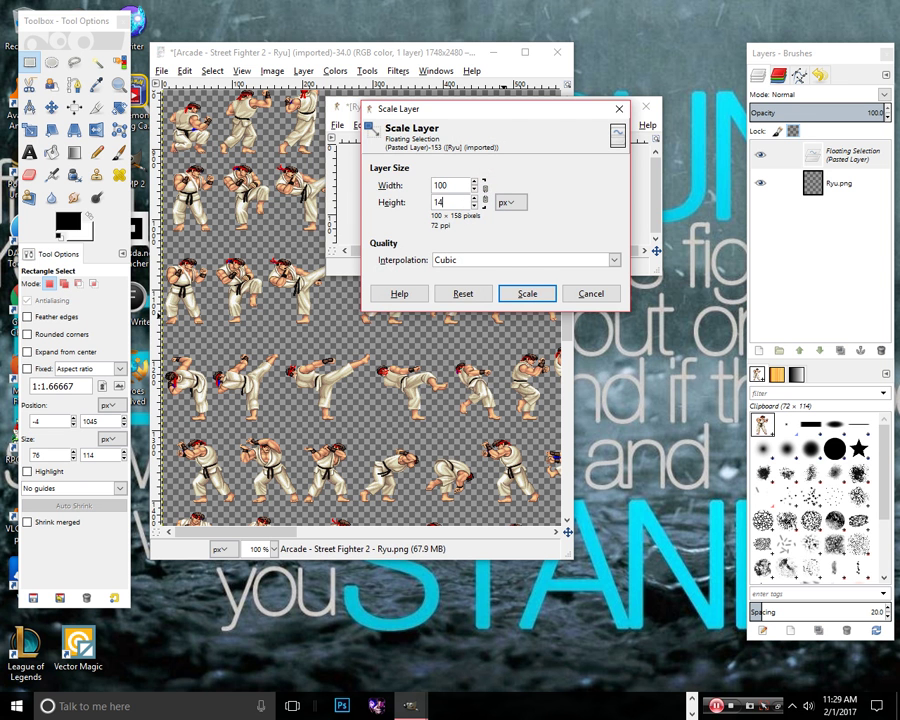
click(530, 293)
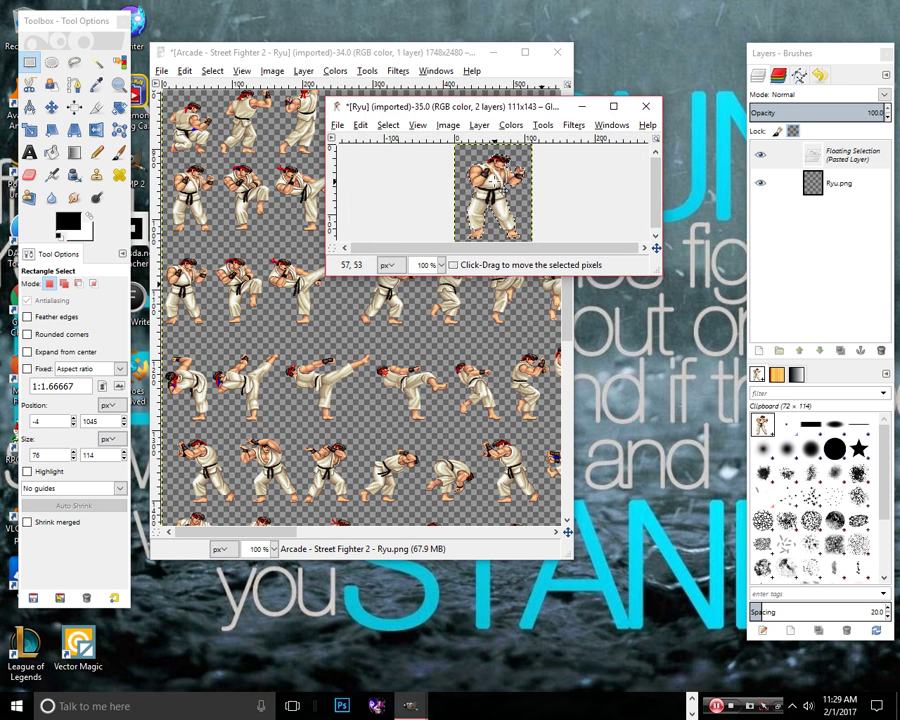
click(541, 178)
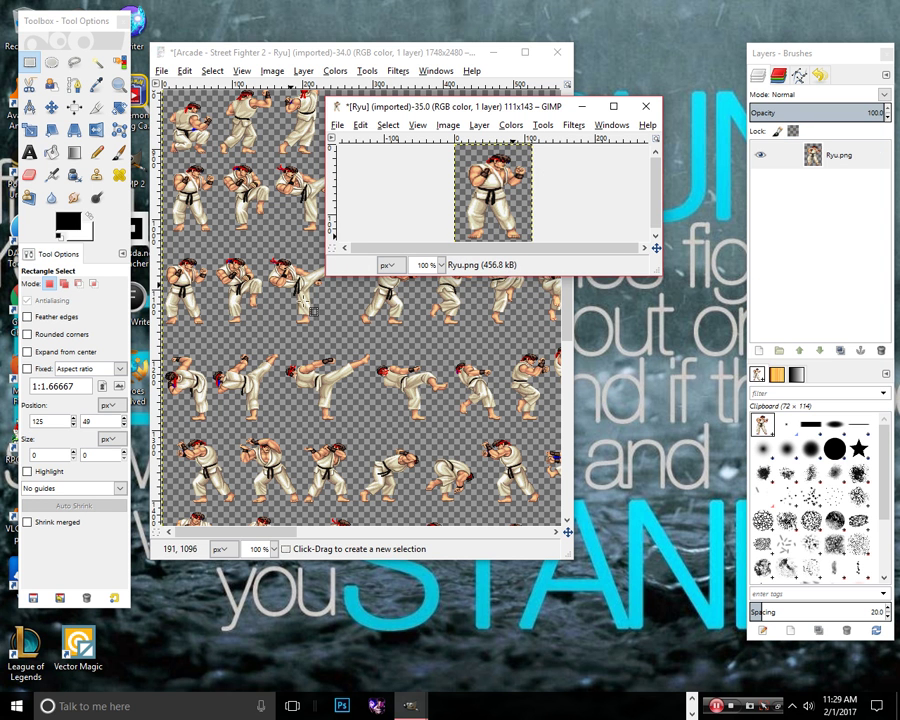
Step: Add a new transparent 111x143 layer to the Ryu image
click(813, 165)
right_click(813, 165)
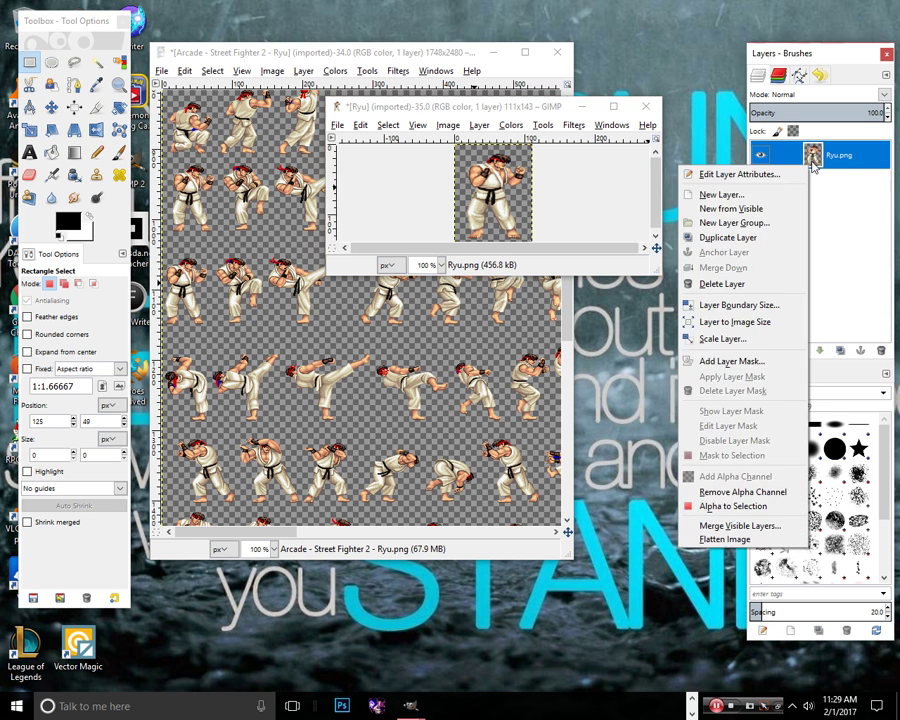
click(771, 192)
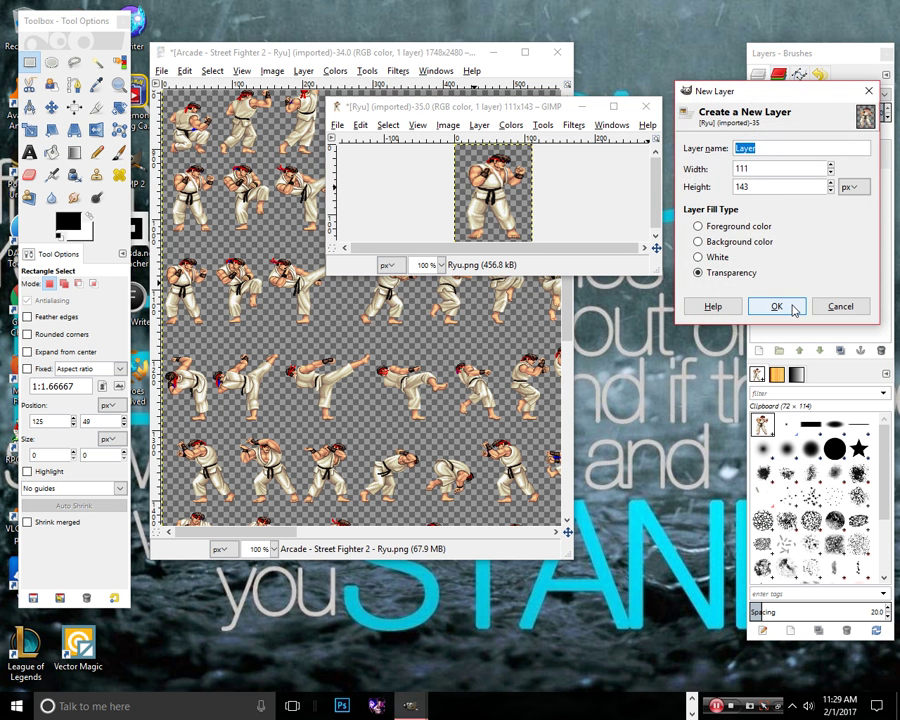
click(776, 306)
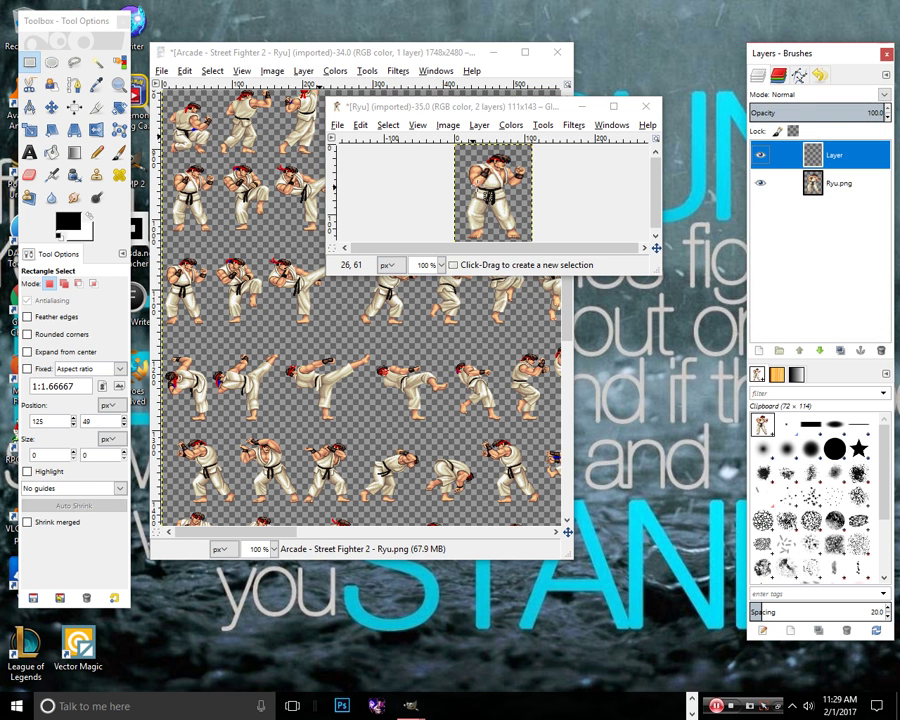
Step: Zoom in on the Ryu frames on the sprite sheet
click(183, 47)
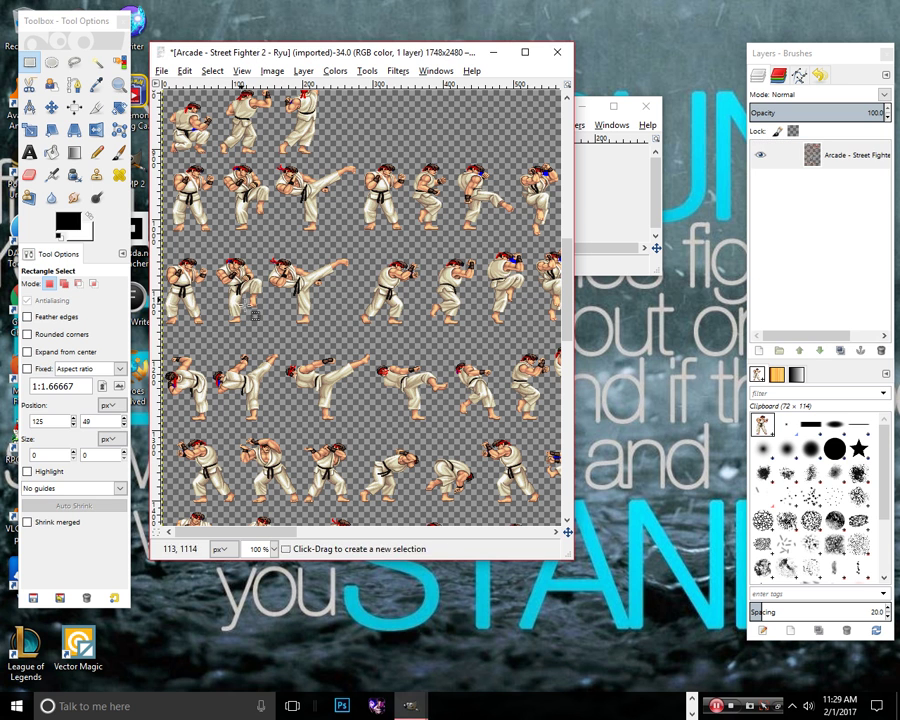
click(98, 64)
click(118, 85)
click(232, 263)
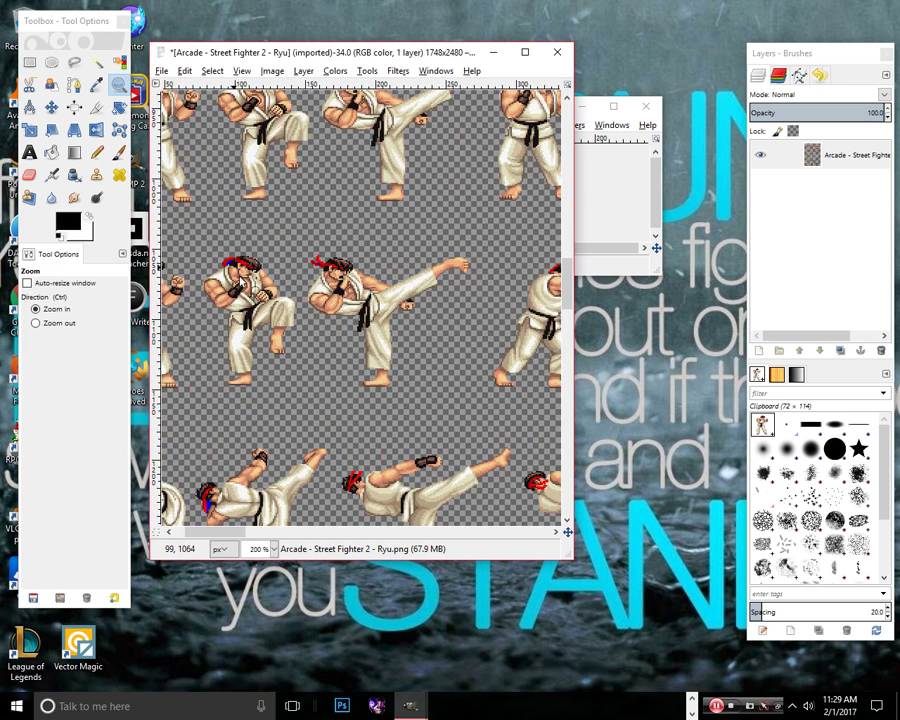
click(231, 265)
click(98, 63)
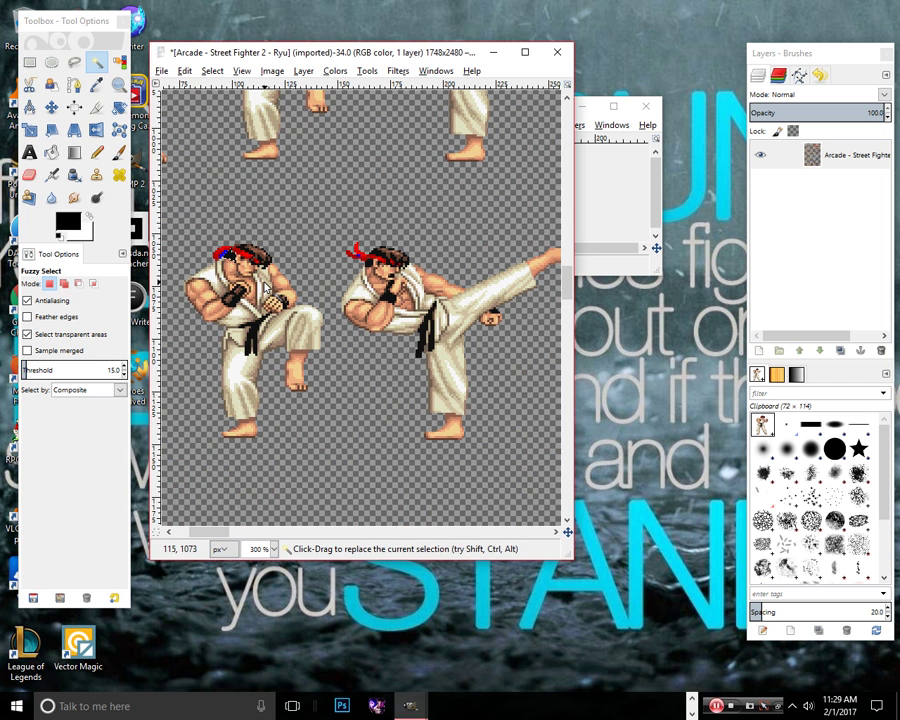
Step: Copy the 72×119 raised-knee Ryu frame and paste it into the Ryu image
click(30, 62)
drag(325, 477, 330, 451)
click(173, 188)
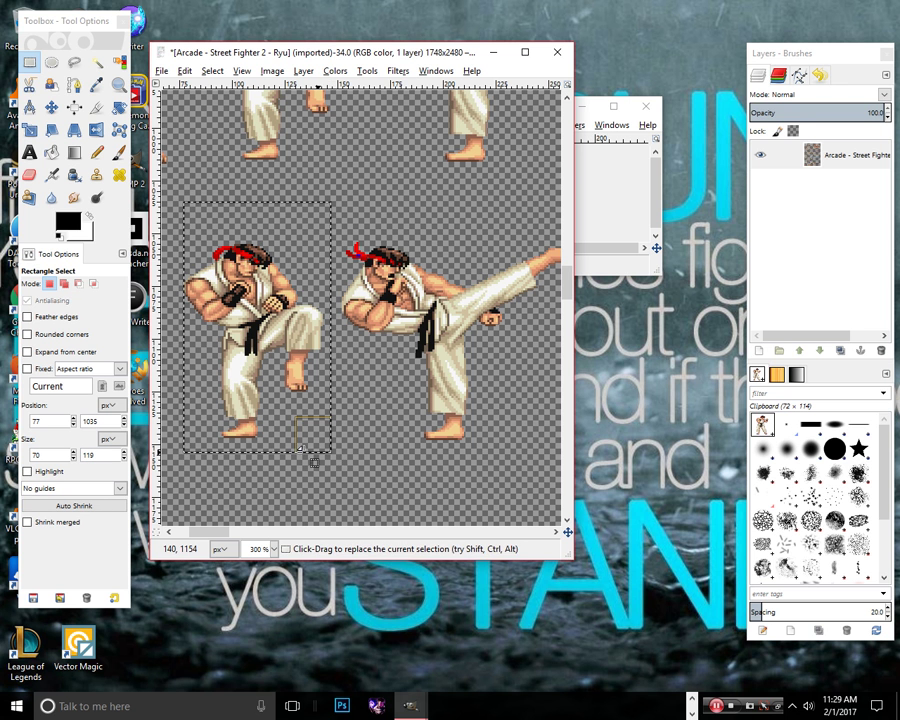
click(200, 444)
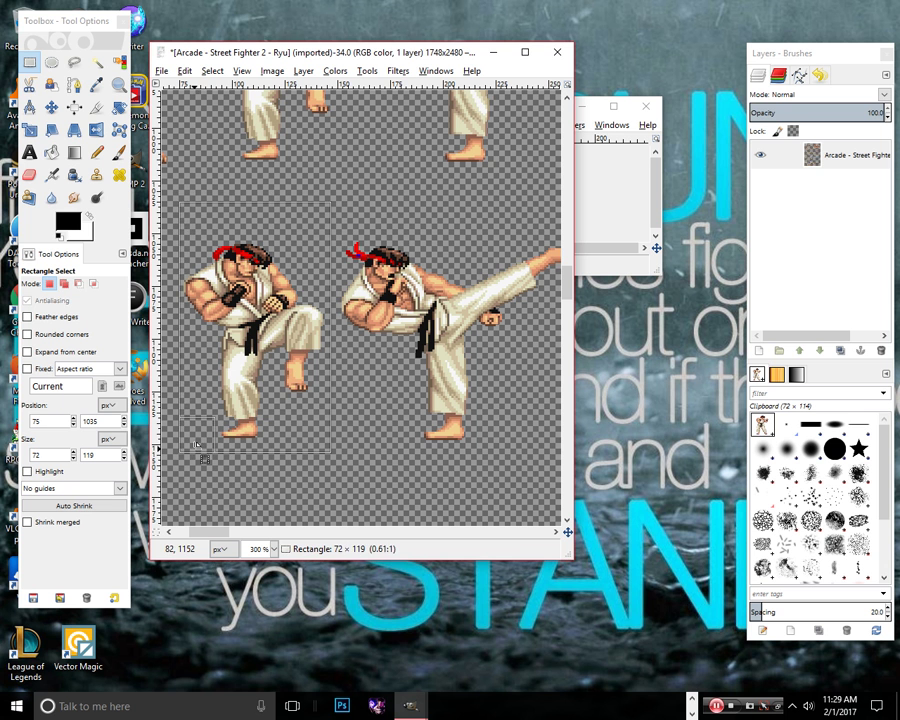
key(ctrl+c)
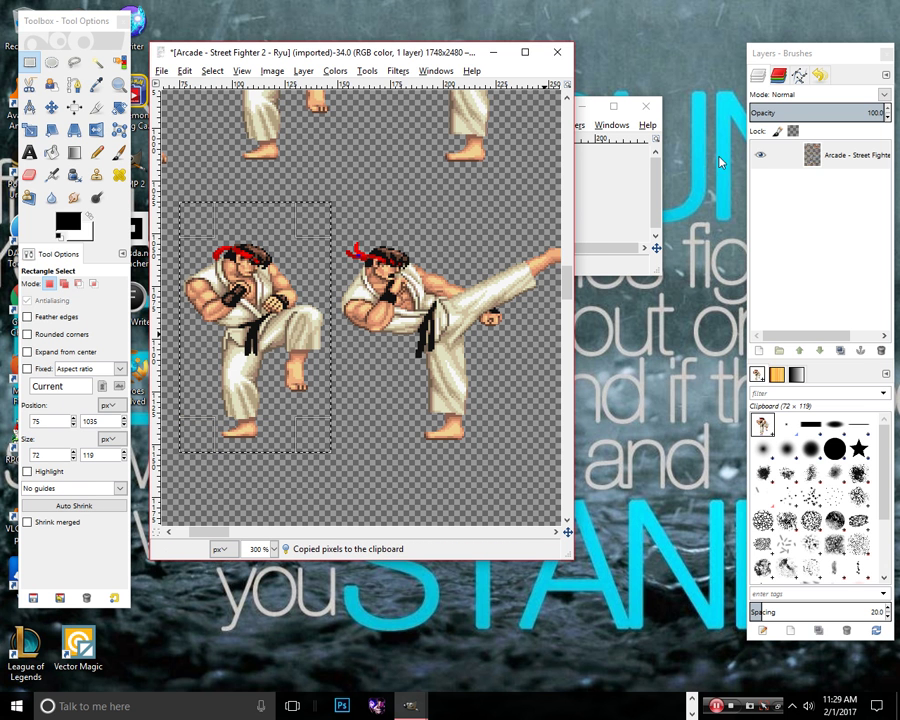
click(664, 179)
key(ctrl+v)
Step: Scale the pasted raised-knee frame to a width of 100 pixels
click(479, 125)
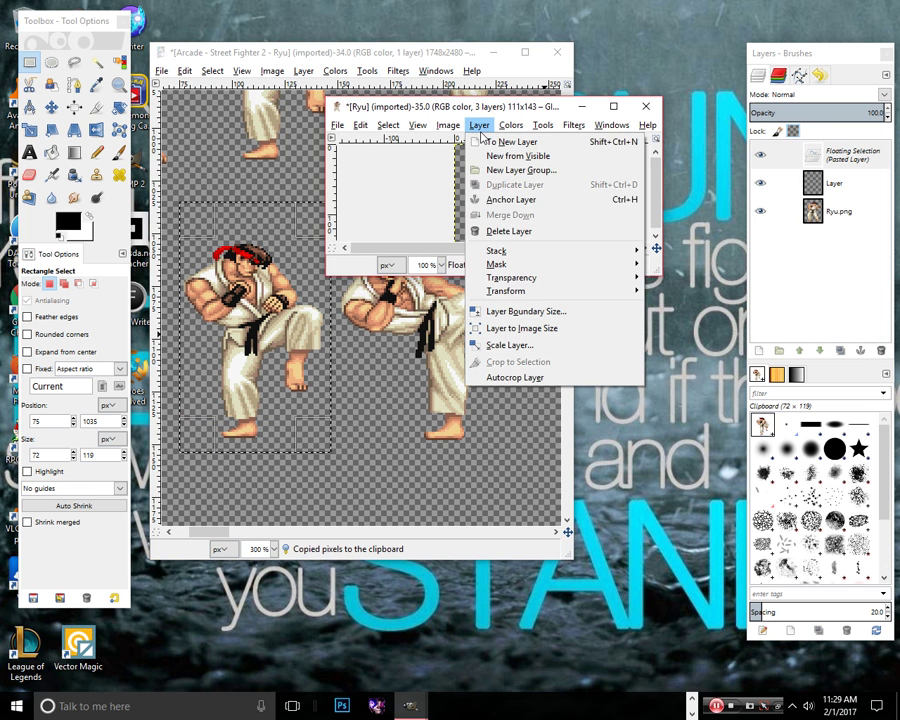
click(509, 346)
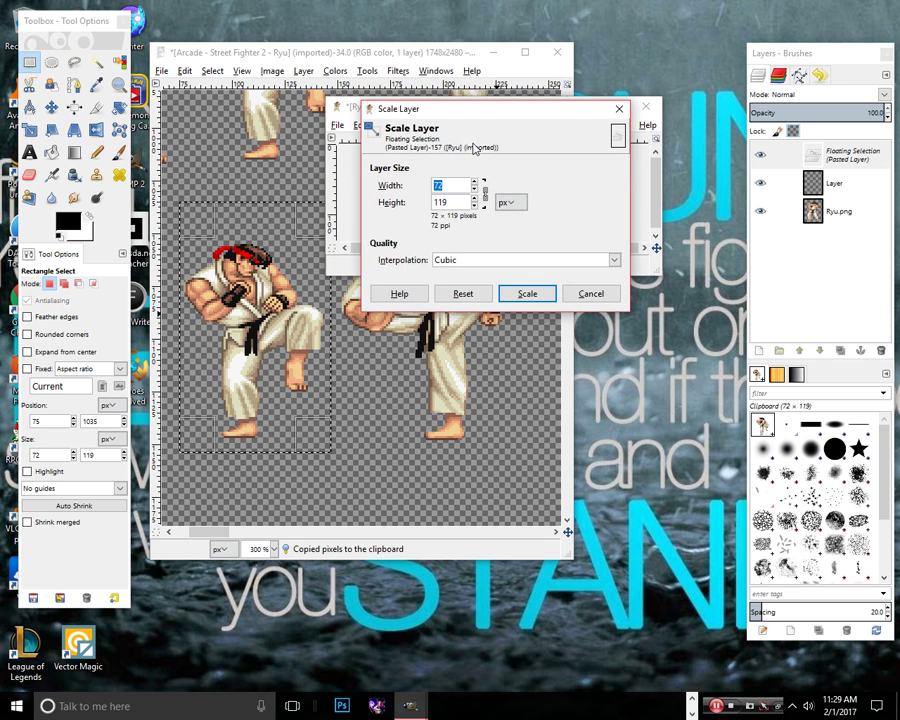
text(100)
key(Tab)
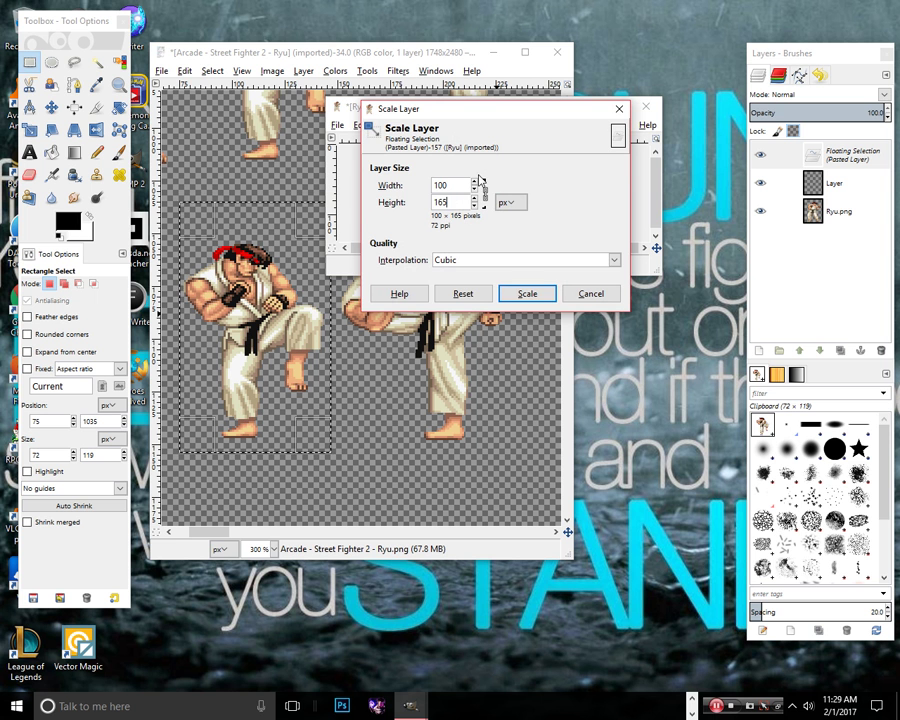
double_click(459, 202)
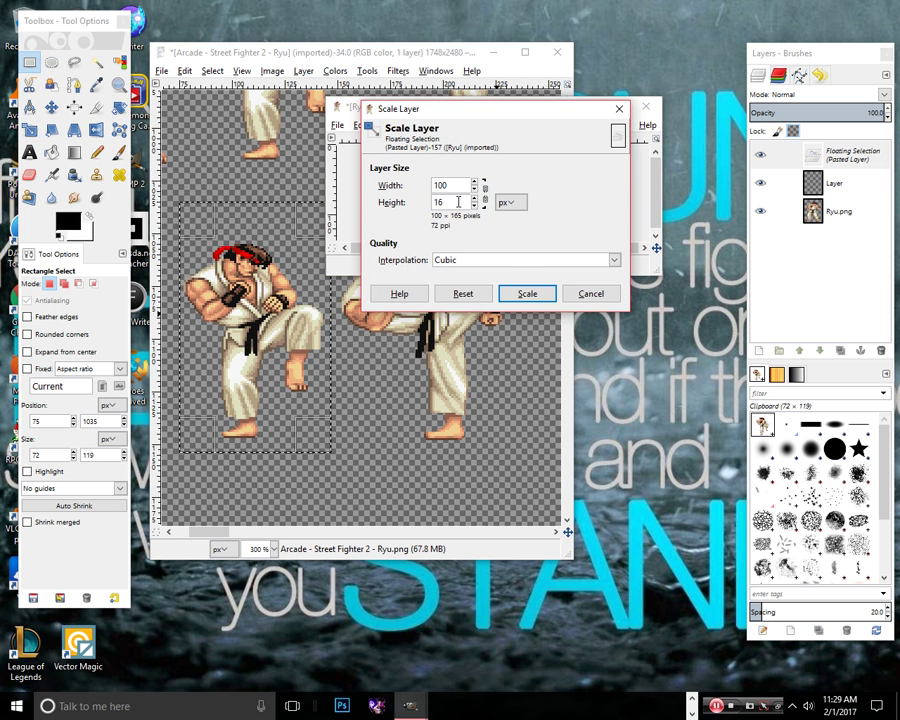
click(527, 293)
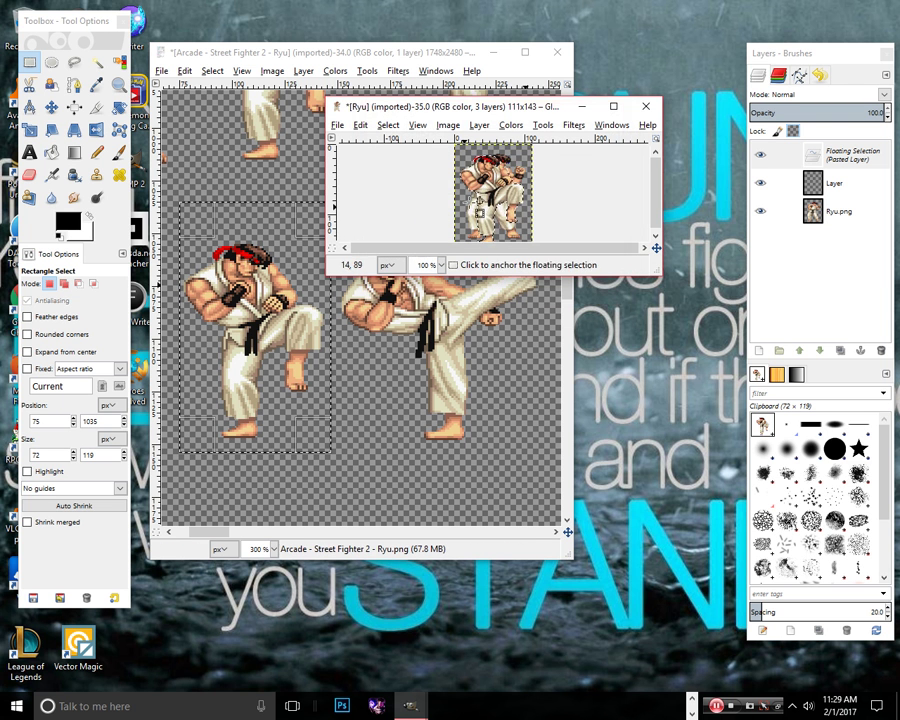
Step: Nudge the frame into place, anchor it on the new layer, and hide that layer
mouse_move(494, 210)
mouse_down()
mouse_move(500, 202)
mouse_move(485, 199)
mouse_move(501, 199)
mouse_move(478, 203)
mouse_move(478, 195)
mouse_move(517, 199)
mouse_move(494, 204)
mouse_up()
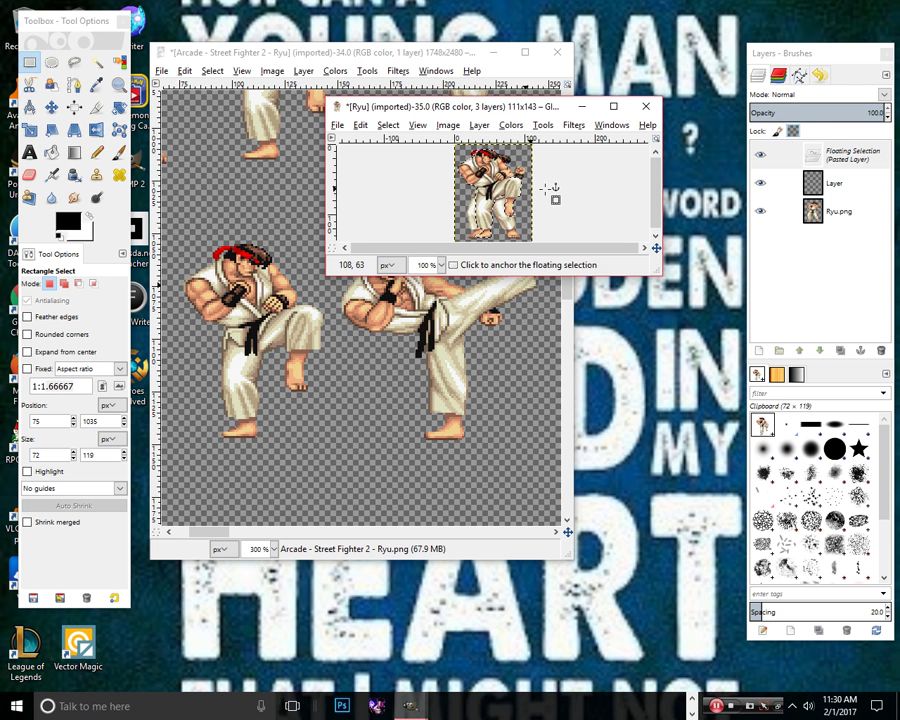
click(567, 231)
click(760, 156)
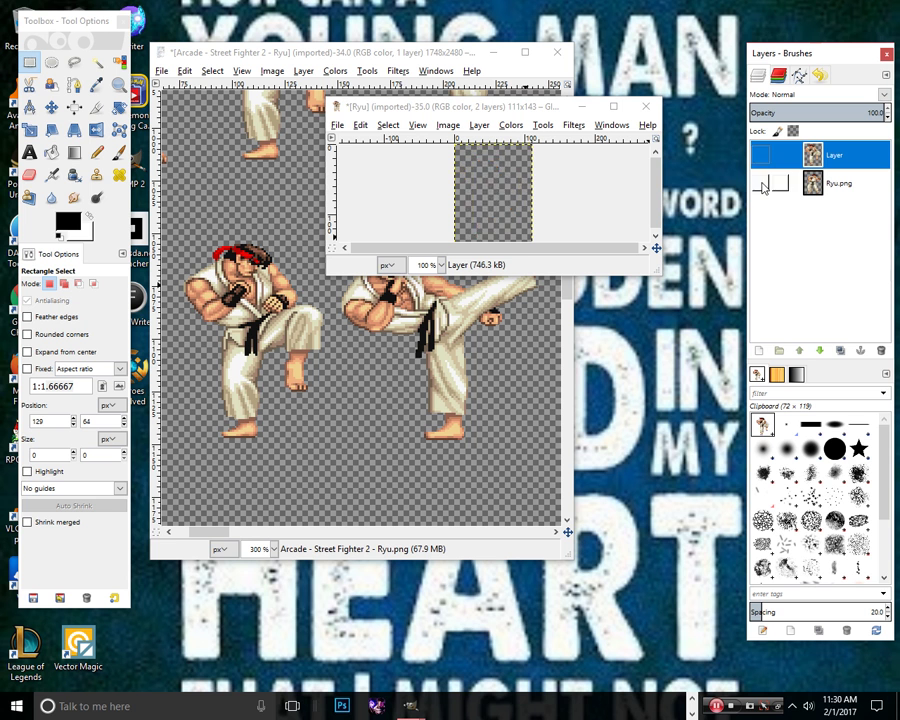
Step: Toggle the overlay layer's visibility to compare the two Ryu poses, leaving it visible
click(759, 166)
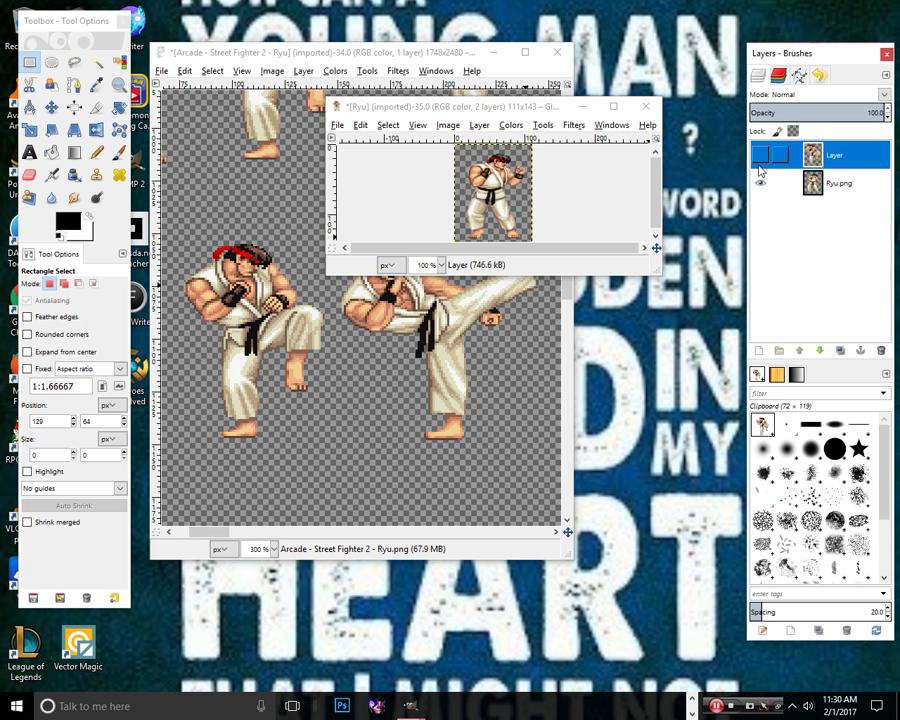
click(759, 166)
click(759, 166)
click(759, 168)
click(759, 168)
click(759, 168)
click(759, 168)
click(759, 168)
click(760, 155)
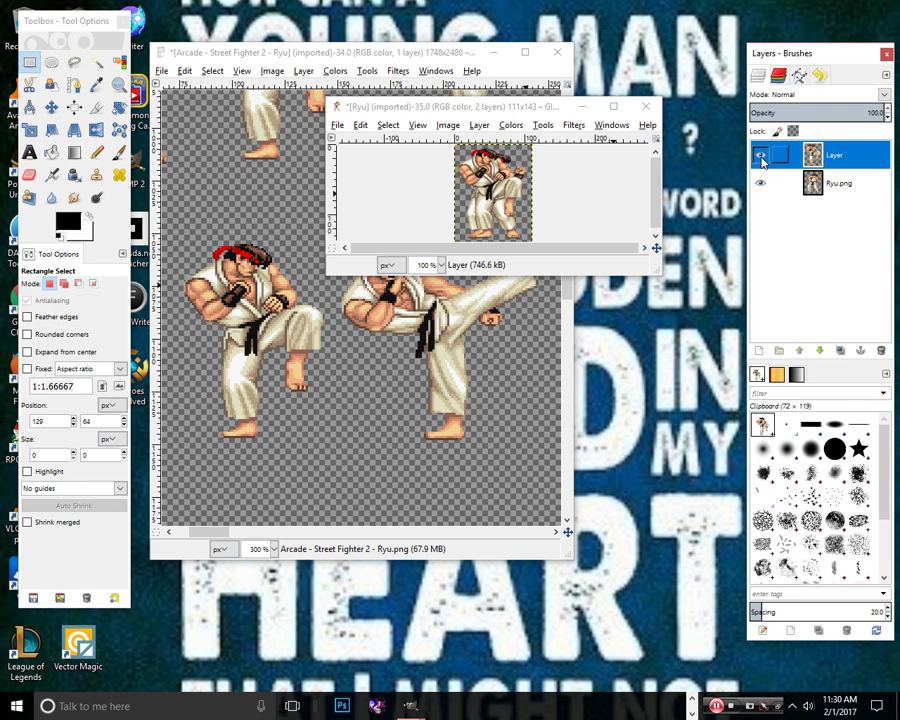
Step: Add a new empty Layer #1 to the small Ryu image
right_click(855, 151)
click(814, 179)
click(791, 295)
Step: Copy the 121×111 kicking Ryu frame from the sprite sheet and paste it into the small image
click(340, 52)
scroll(390, 535, right, 3)
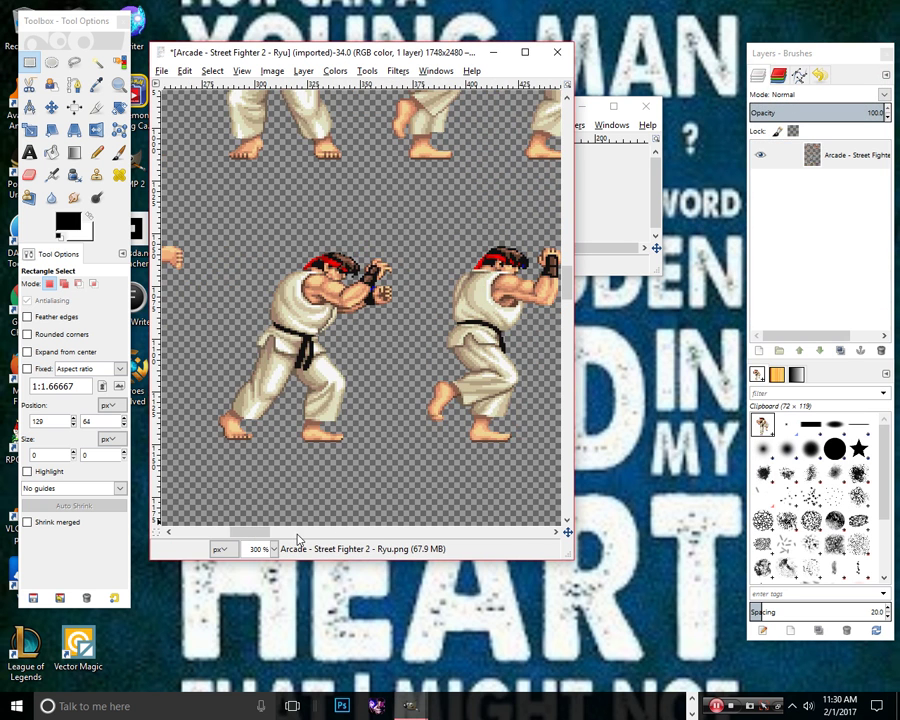
scroll(300, 537, left, 5)
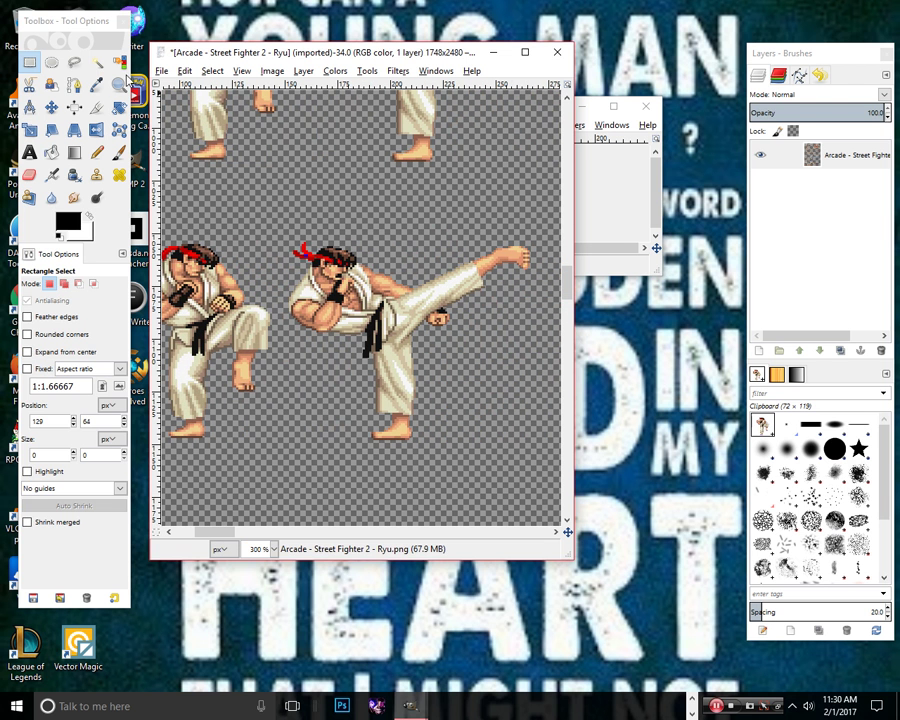
click(96, 62)
click(311, 259)
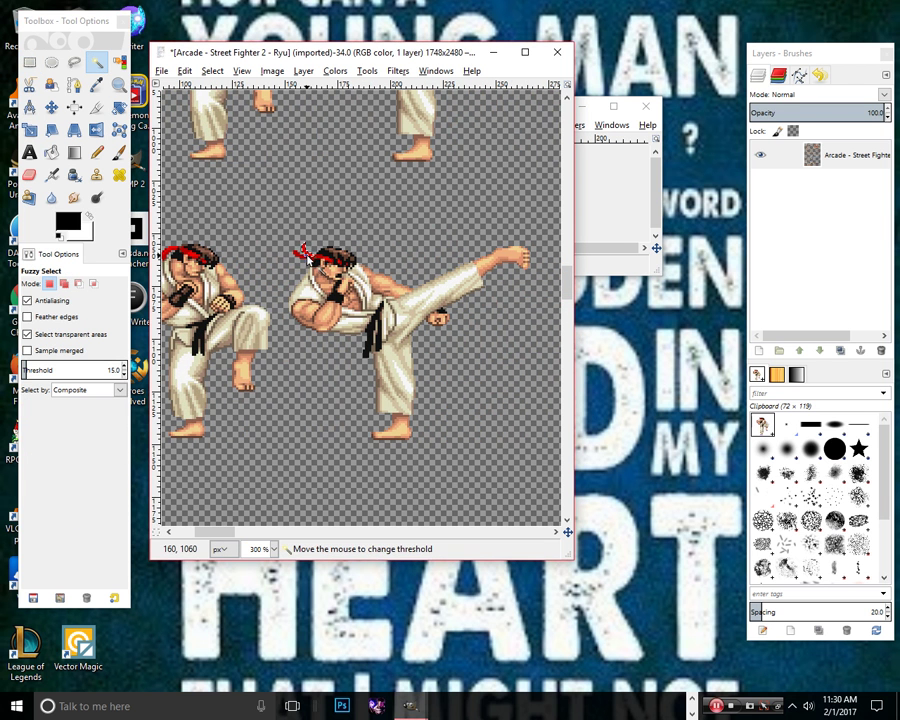
click(30, 62)
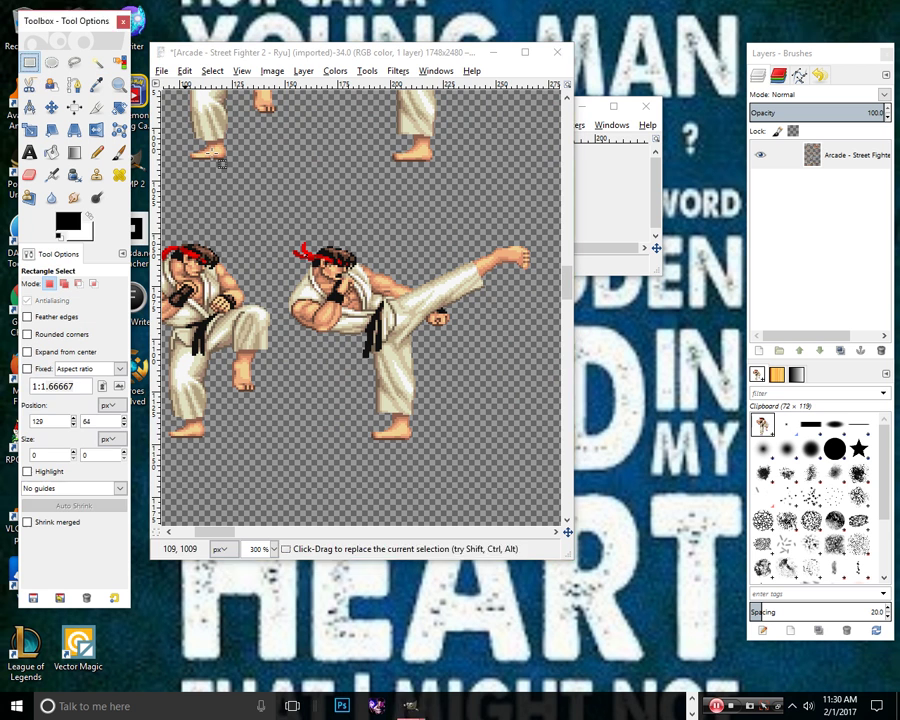
drag(289, 216, 410, 300)
drag(463, 386, 541, 448)
click(312, 445)
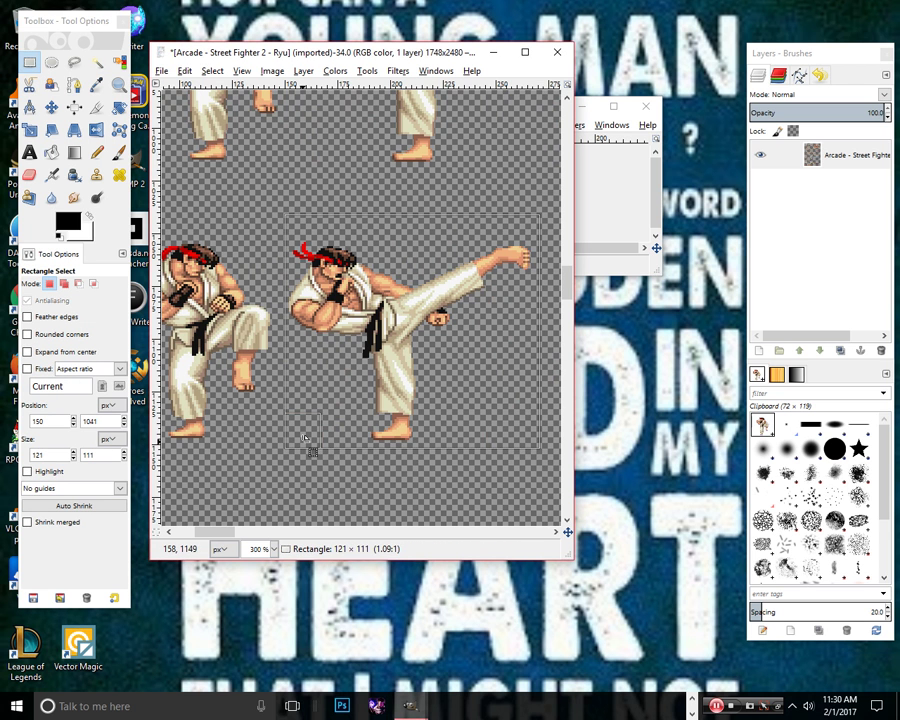
key(ctrl+c)
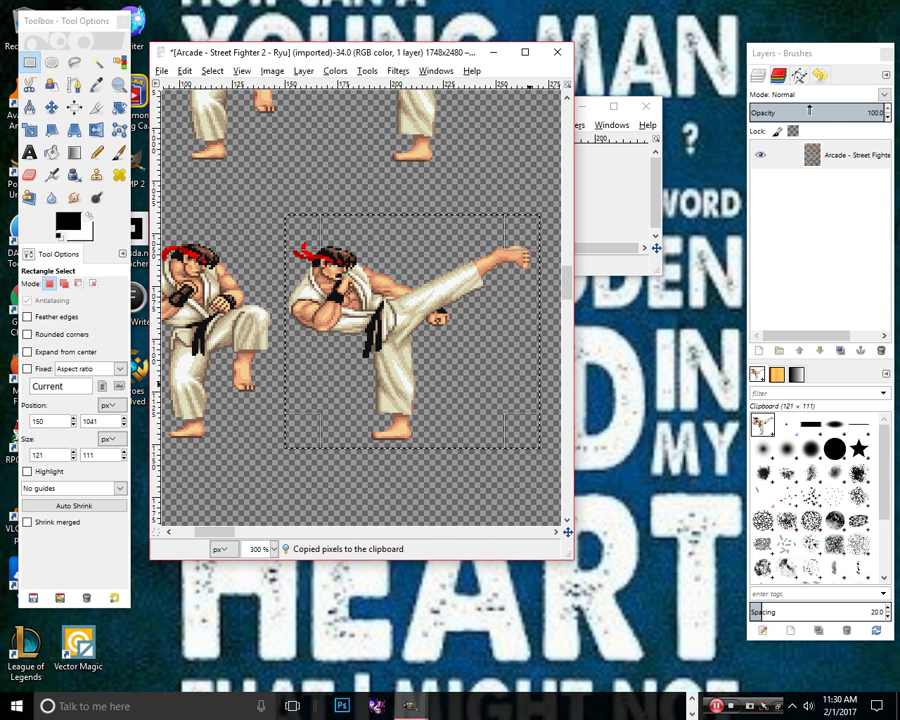
click(656, 175)
key(ctrl+v)
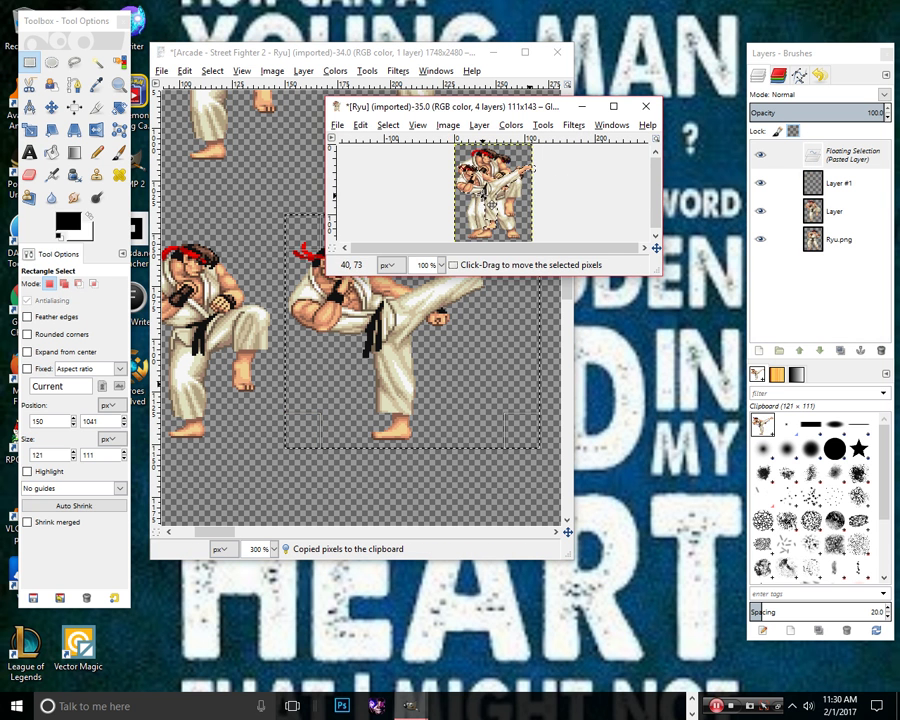
Step: Nudge the pasted kicking frame a few pixels into position
drag(497, 196, 494, 196)
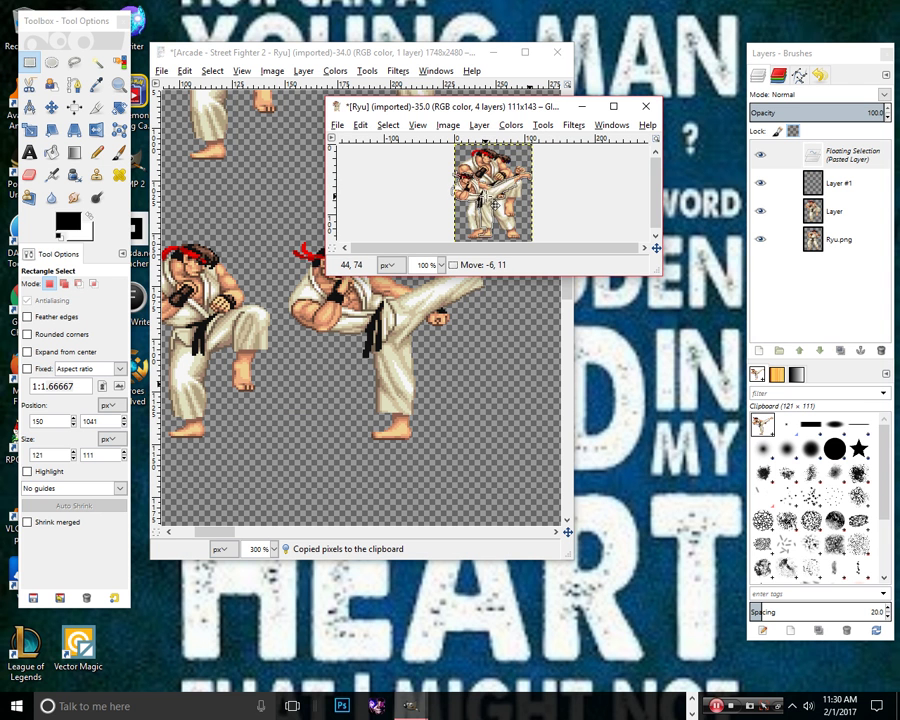
drag(493, 204, 494, 204)
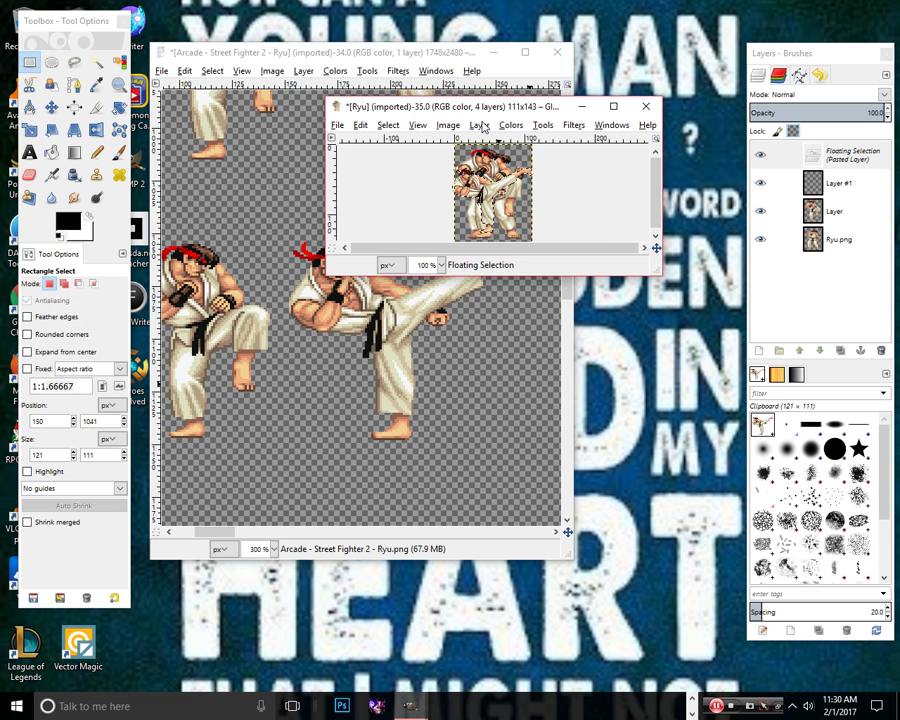
click(447, 125)
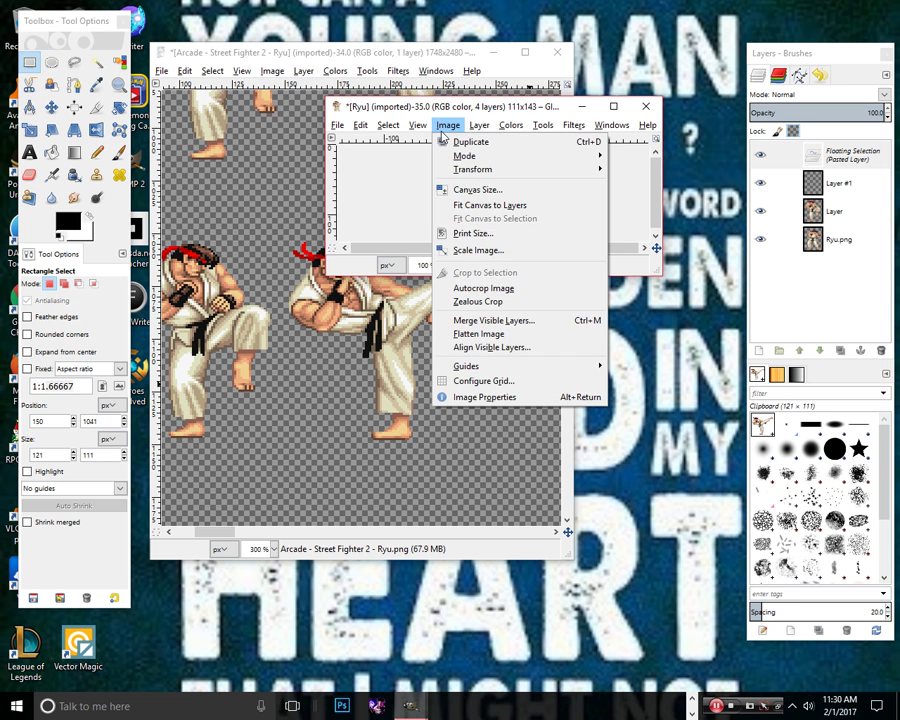
click(853, 190)
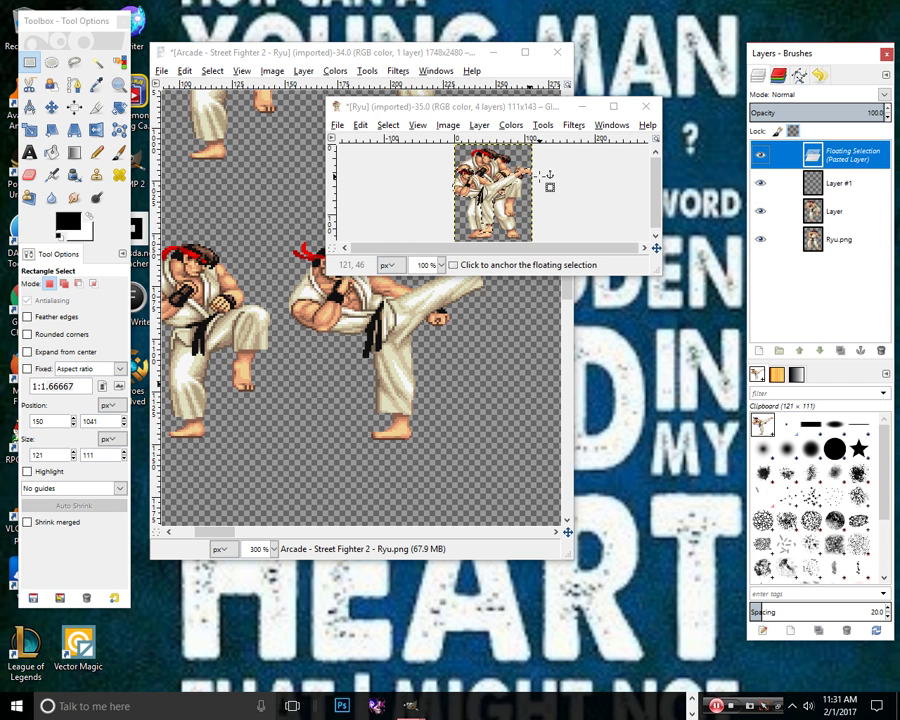
Step: Check Layer #1 by toggling its visibility, then anchor the frame onto it
click(760, 183)
click(760, 183)
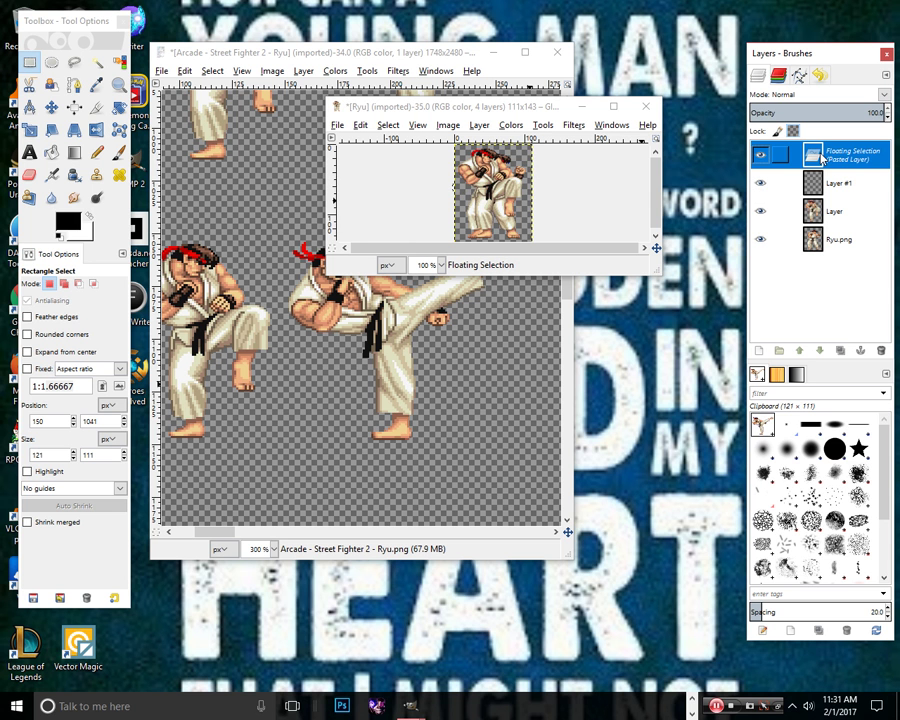
key(ctrl+h)
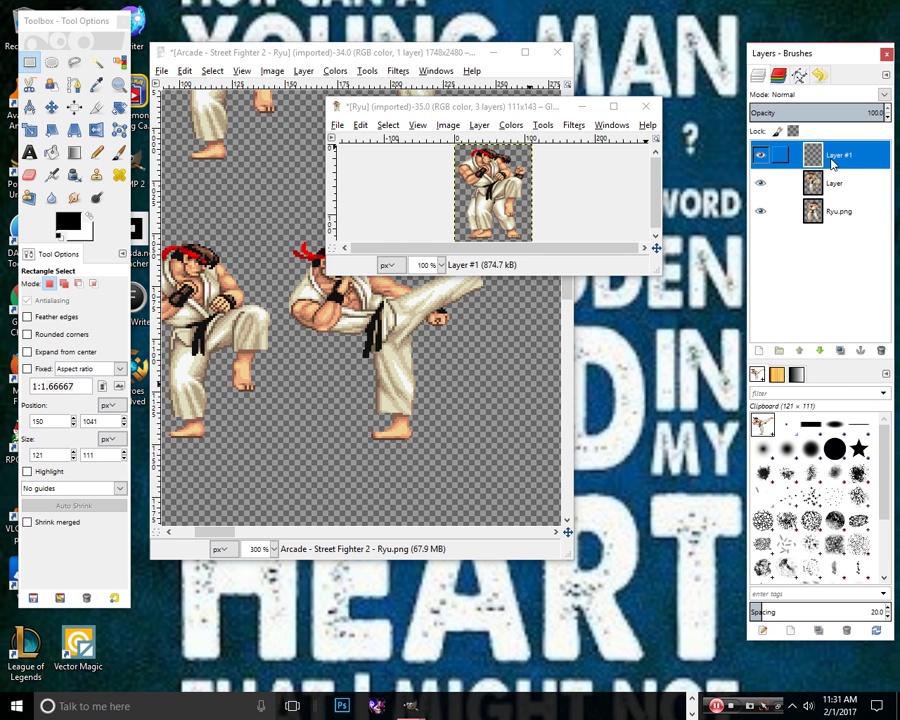
Step: Delete Layer #1, create a fresh transparent Layer #1, and paste the kick frame again
right_click(815, 163)
click(748, 277)
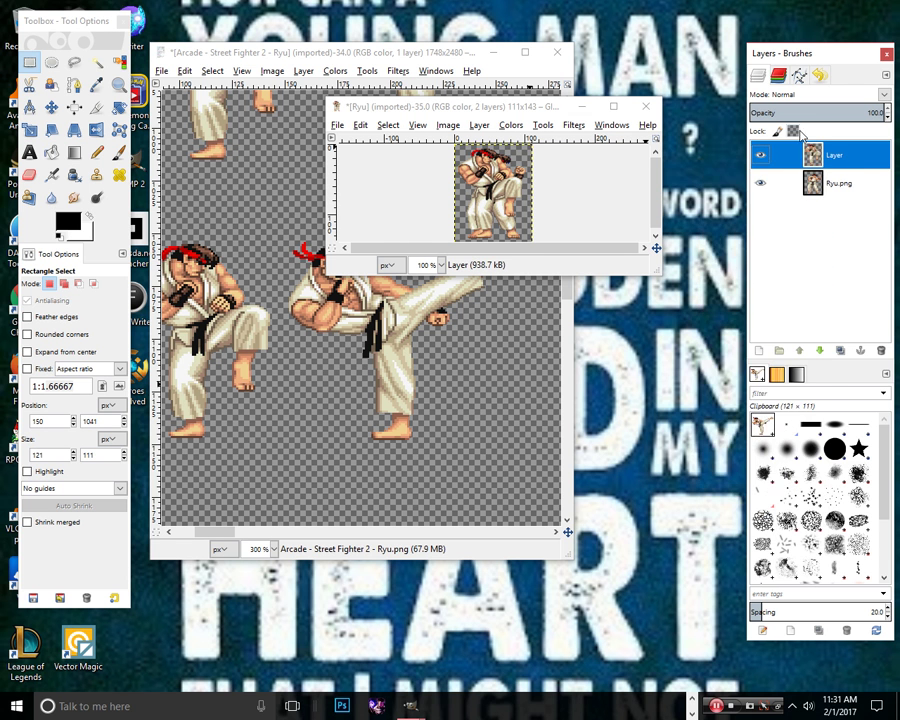
right_click(845, 155)
click(738, 176)
double_click(792, 158)
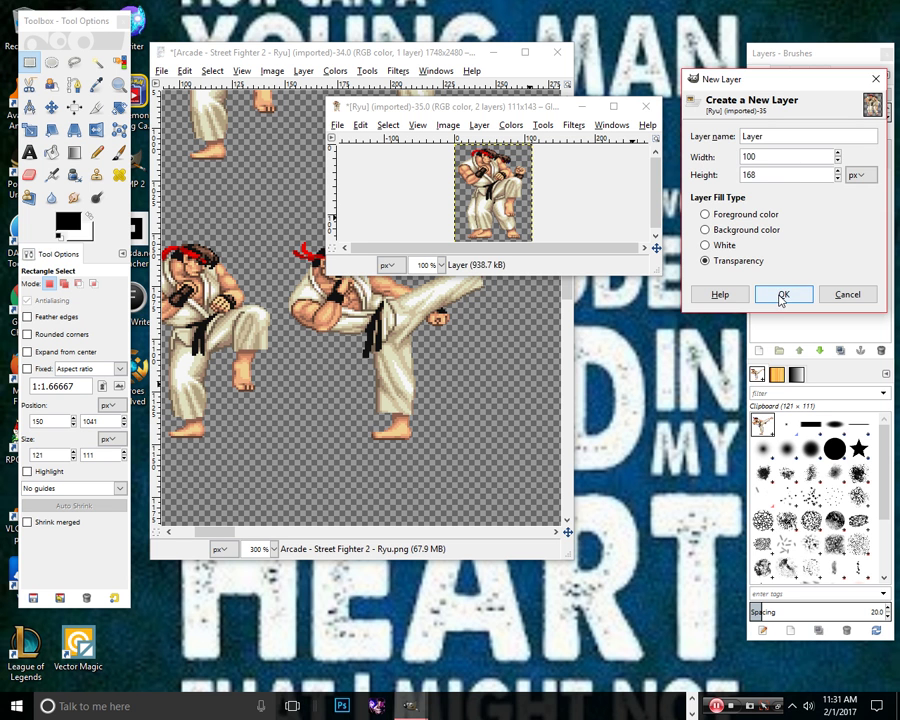
click(783, 296)
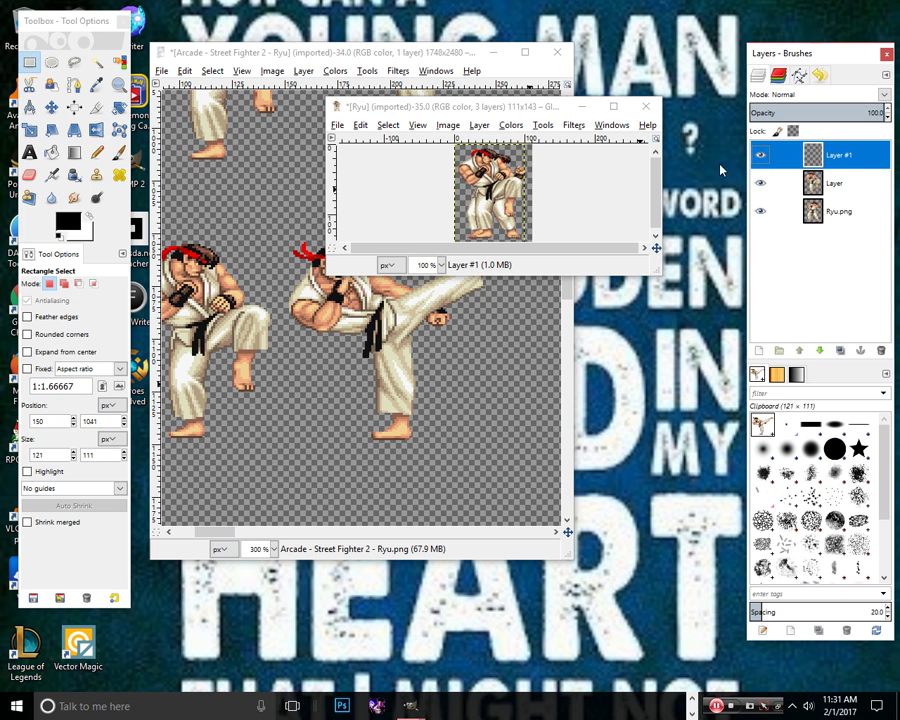
key(ctrl+v)
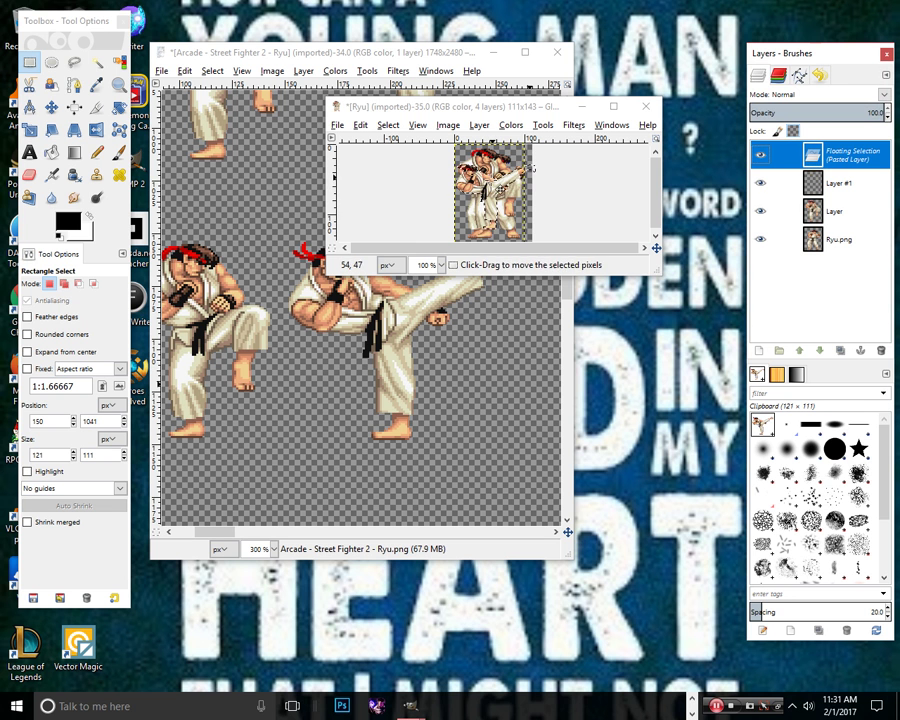
Step: Shift the pasted kick frame slightly and hide other layers to isolate it
drag(491, 180, 489, 181)
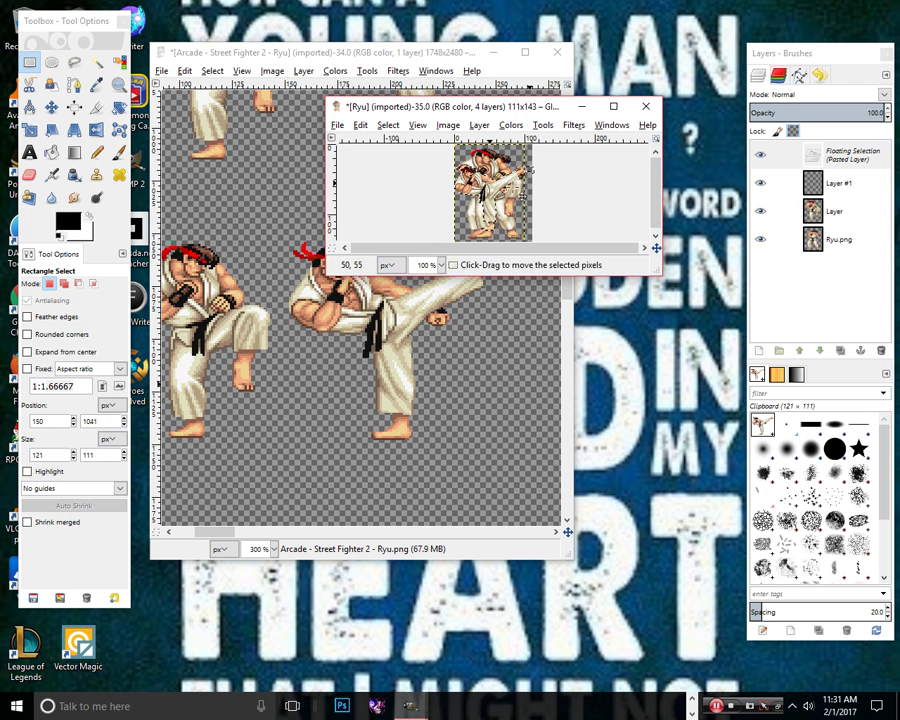
click(840, 155)
click(760, 239)
click(760, 211)
click(762, 184)
click(762, 184)
Step: Move the frame a few pixels left with the Move tool and anchor it into Layer #1
key(m)
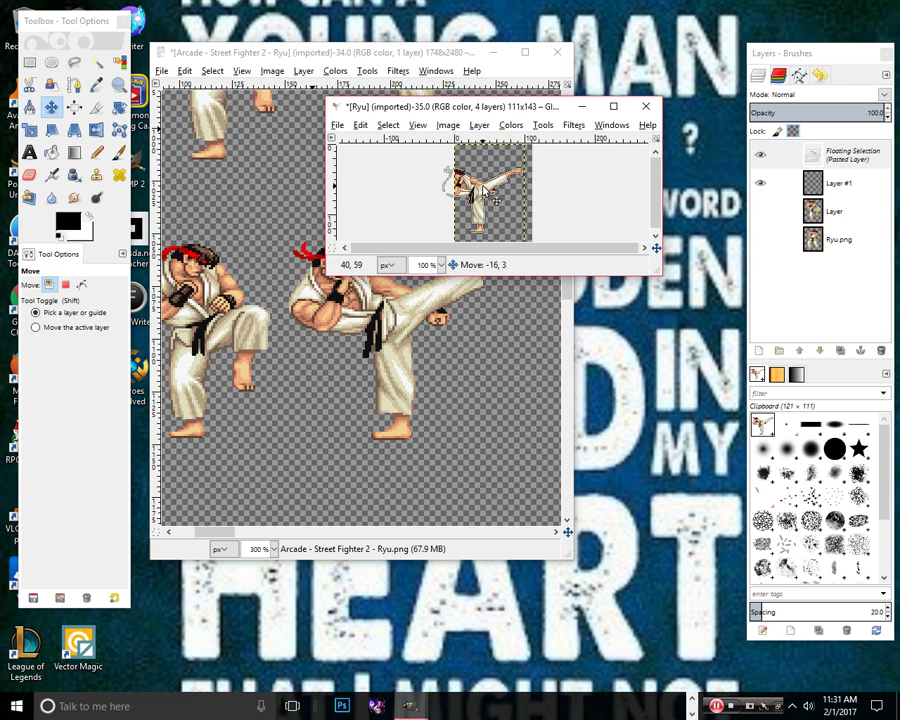
drag(491, 187, 489, 188)
click(840, 156)
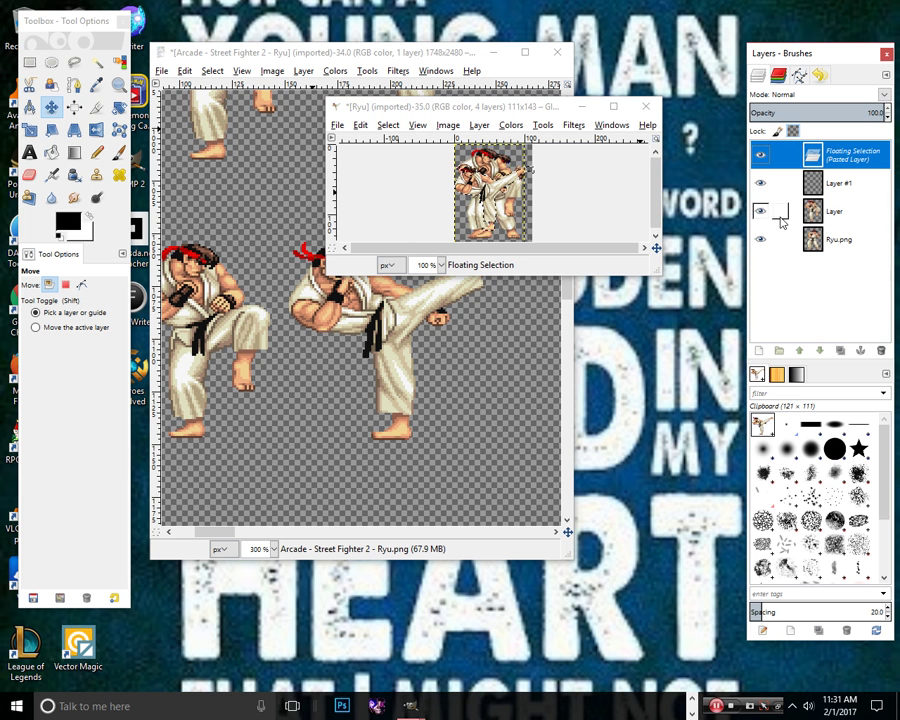
click(773, 220)
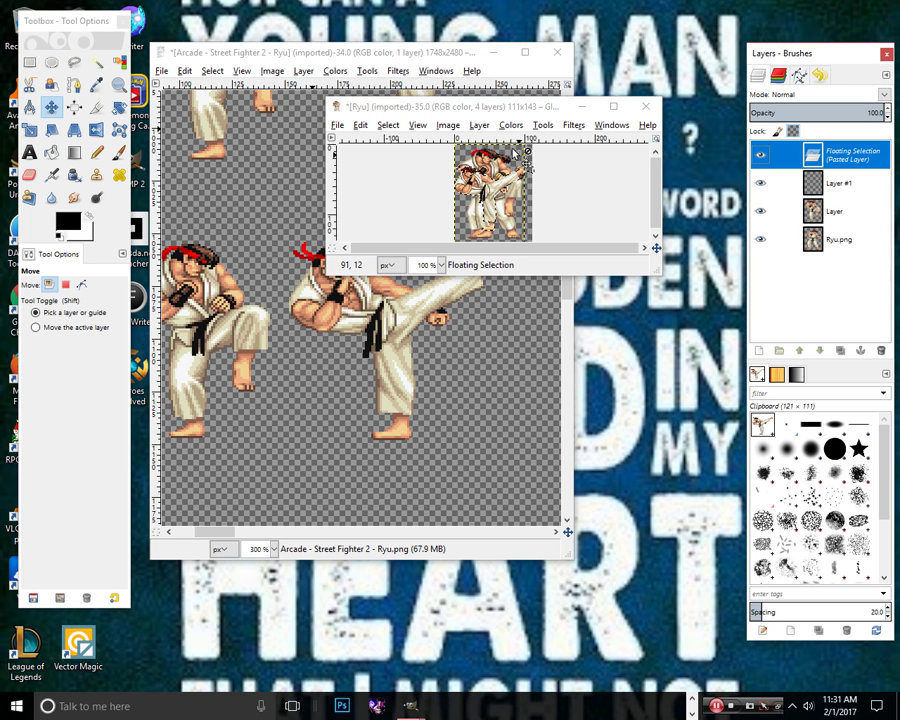
click(502, 177)
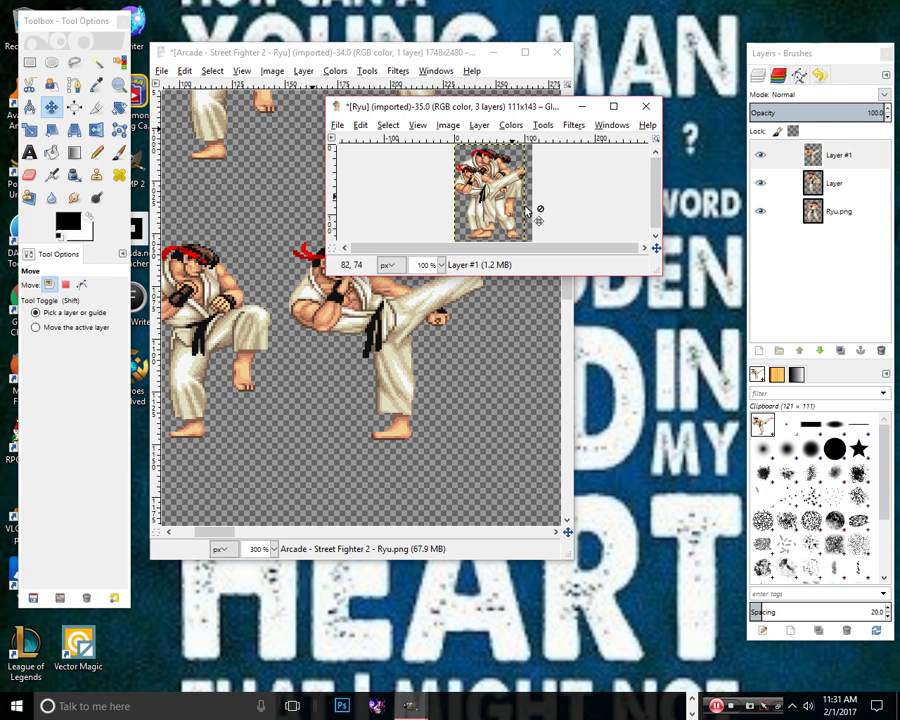
Step: Paste the kick frame once more and open Scale Layer with width 121 selected
key(ctrl+v)
click(481, 125)
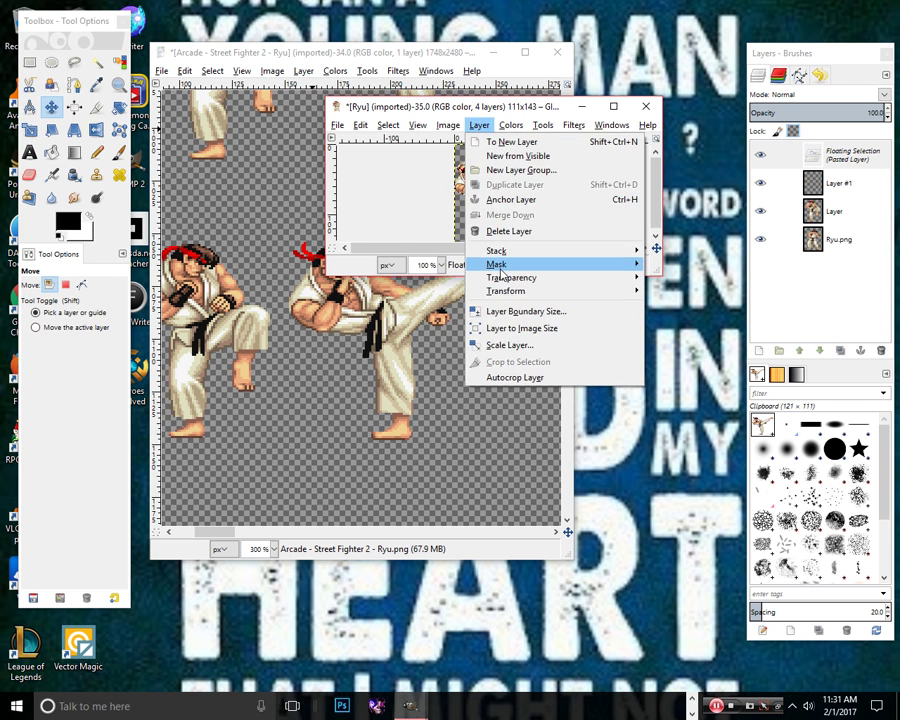
click(516, 345)
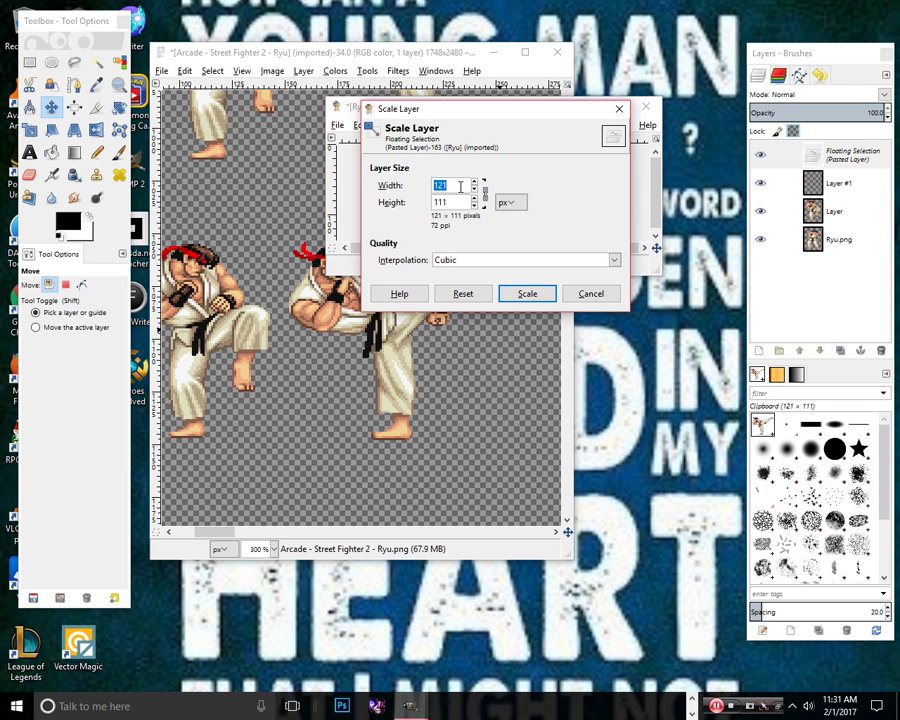
click(453, 189)
double_click(464, 184)
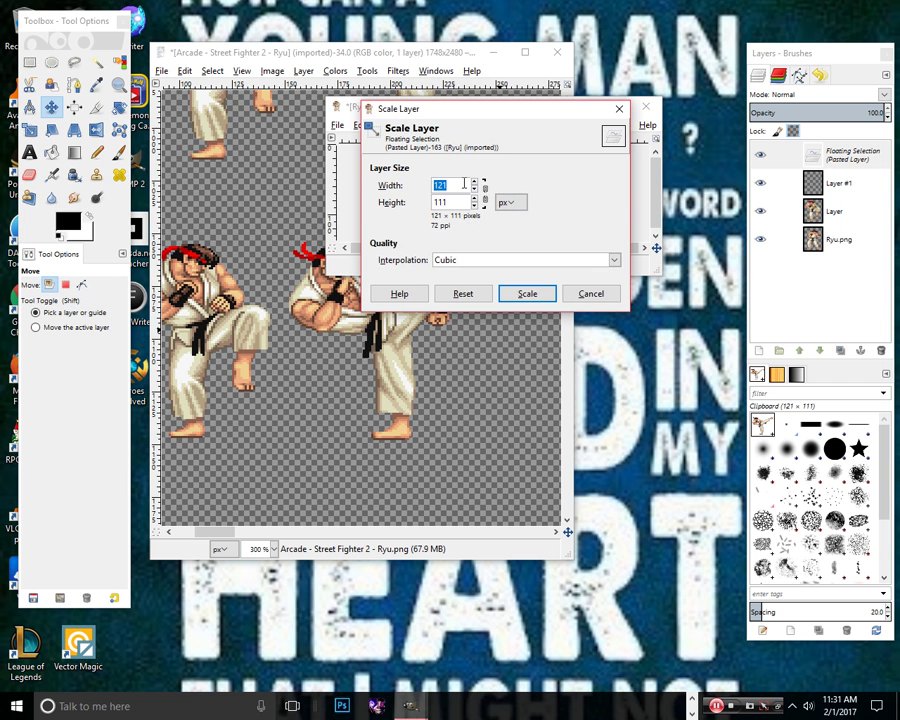